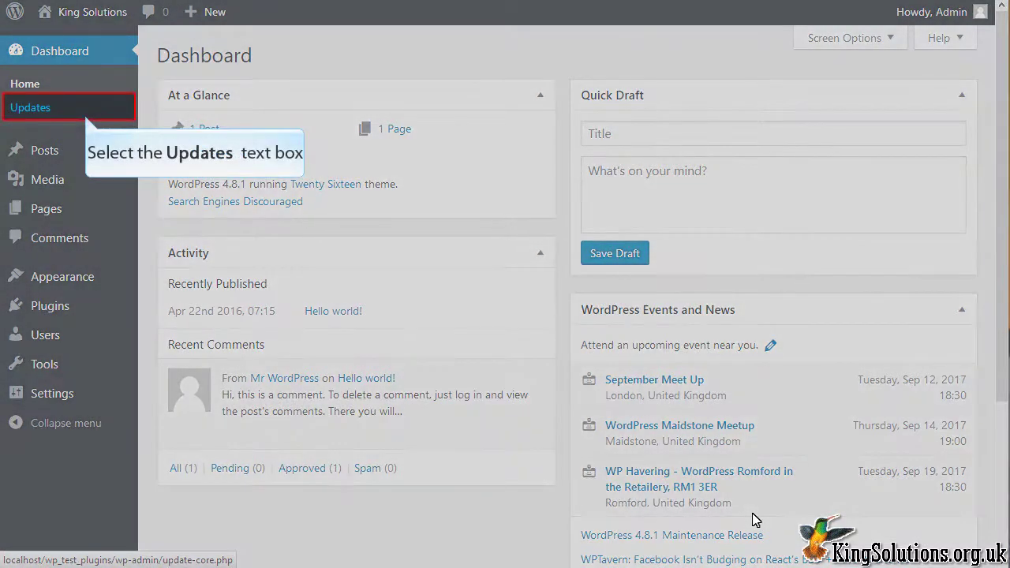
# Re-install WordPress version 4.8.1 from the dashboard's WordPress Updates page
pyautogui.click(41, 109)
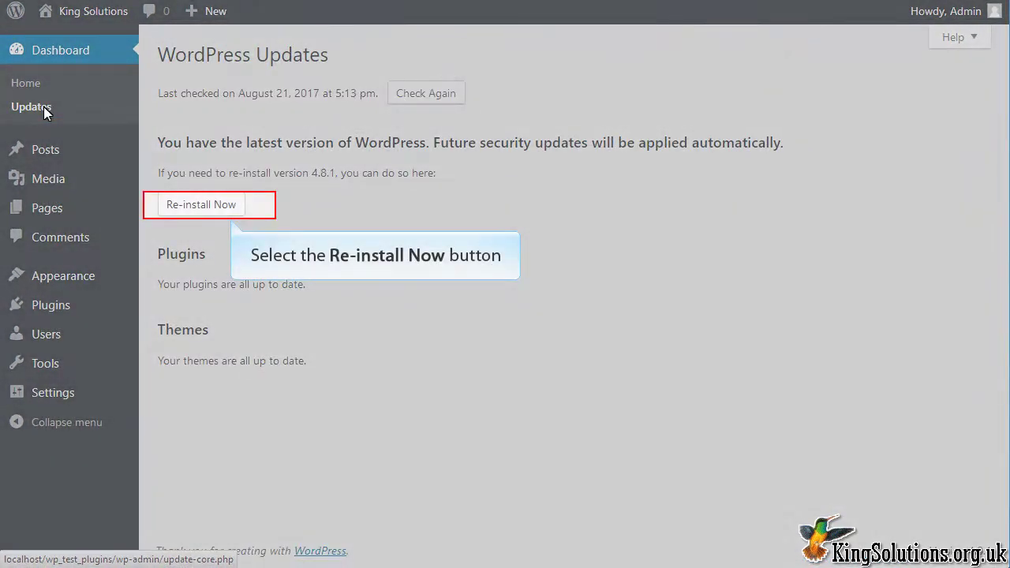
pyautogui.click(200, 204)
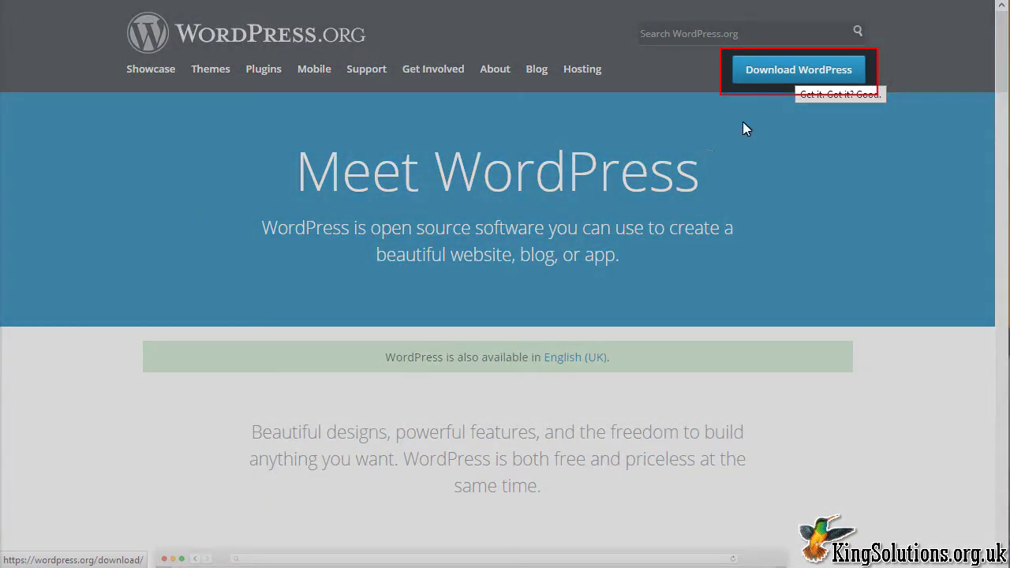
# Download WordPress 4.8.1 from WordPress.org and save wordpress-4.8.1.zip in the temp WordPress folder
pyautogui.click(767, 70)
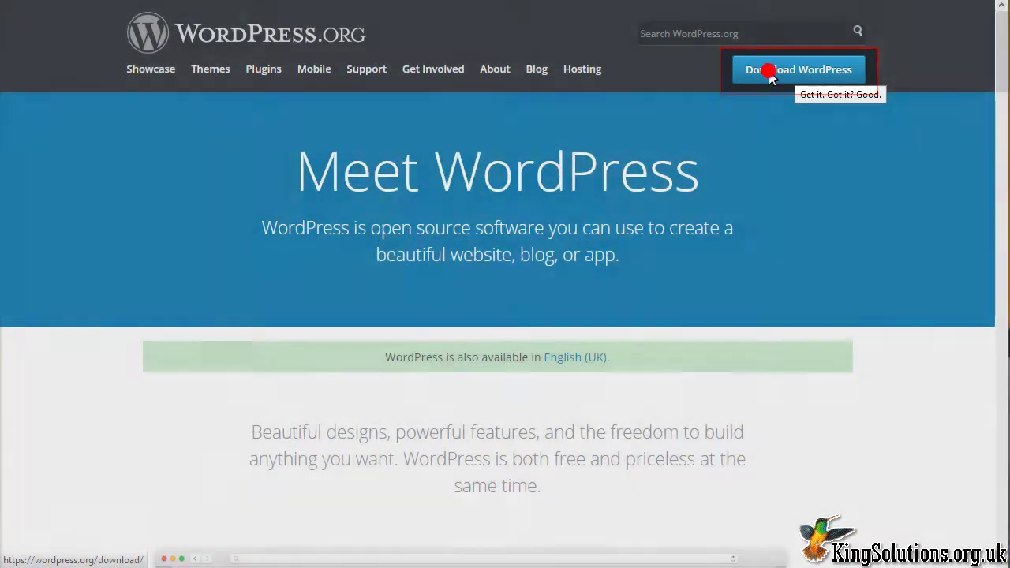
pyautogui.click(809, 223)
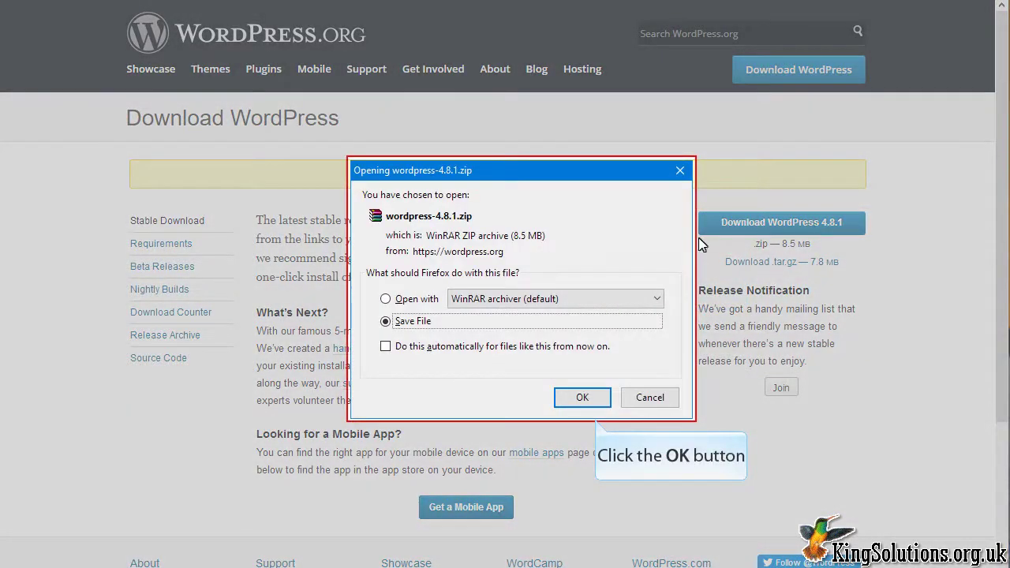
pyautogui.click(590, 399)
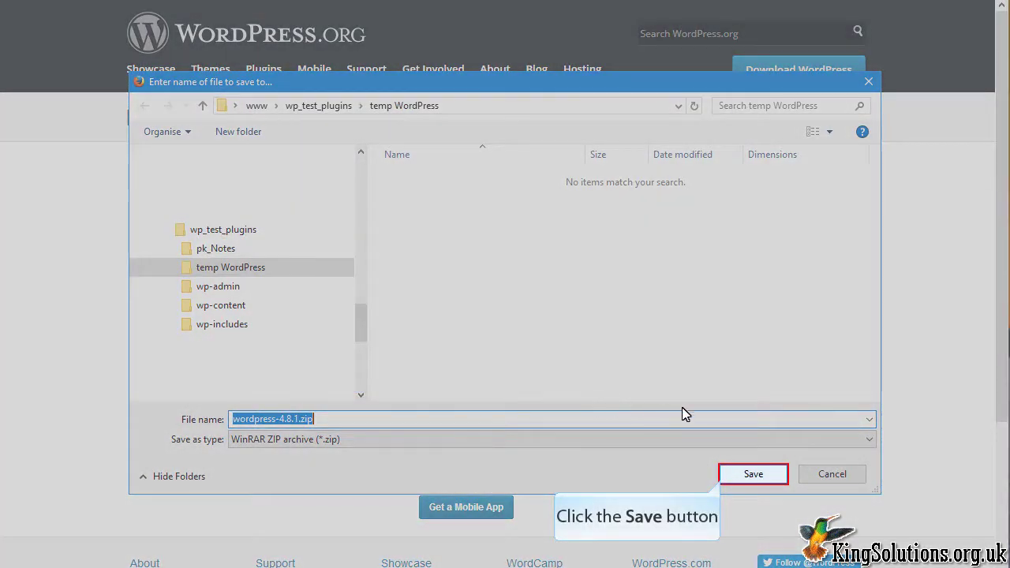
pyautogui.click(761, 474)
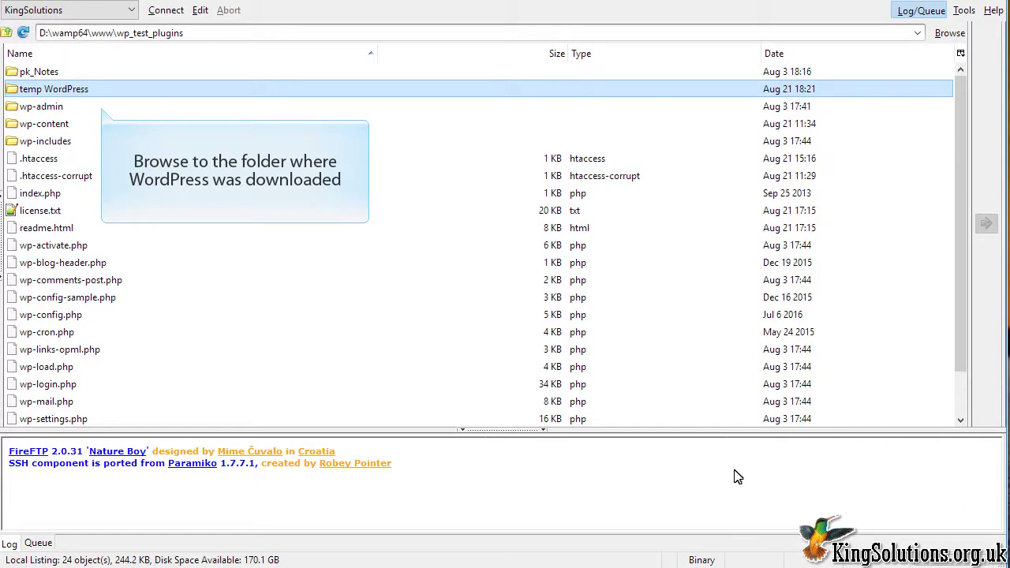
# In FireFTP, extract wordpress-4.8.1.zip inside the temp WordPress folder and open the extracted wordpress folder
pyautogui.click(88, 90)
pyautogui.doubleClick(88, 90)
pyautogui.click(87, 73)
pyautogui.rightClick(88, 79)
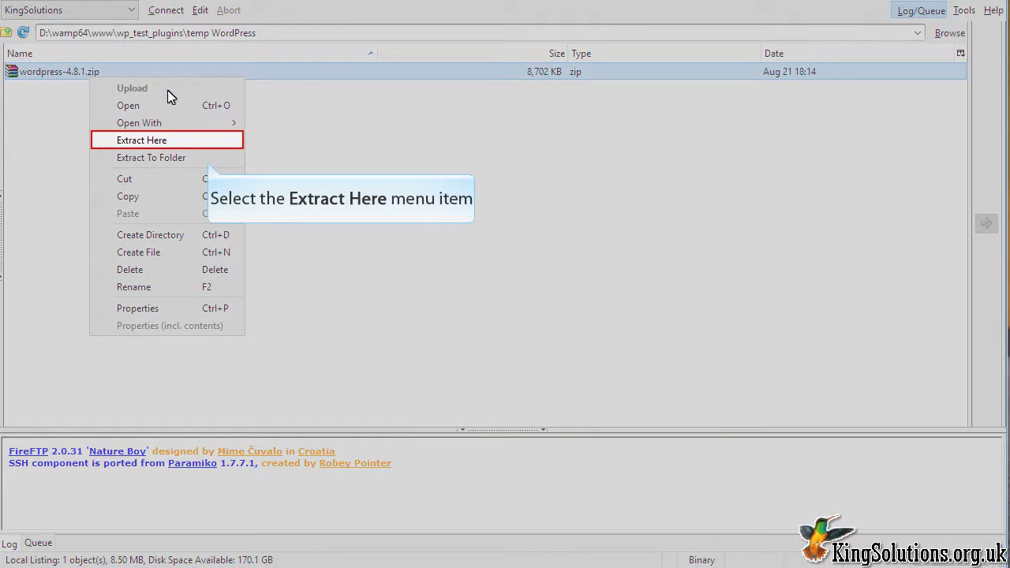
pyautogui.click(195, 140)
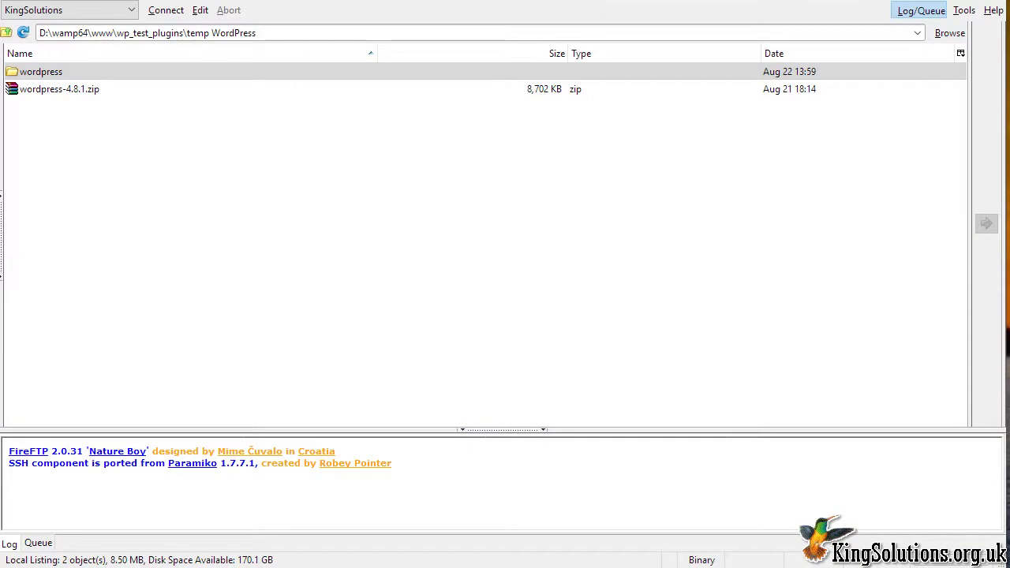
pyautogui.click(39, 69)
pyautogui.doubleClick(41, 73)
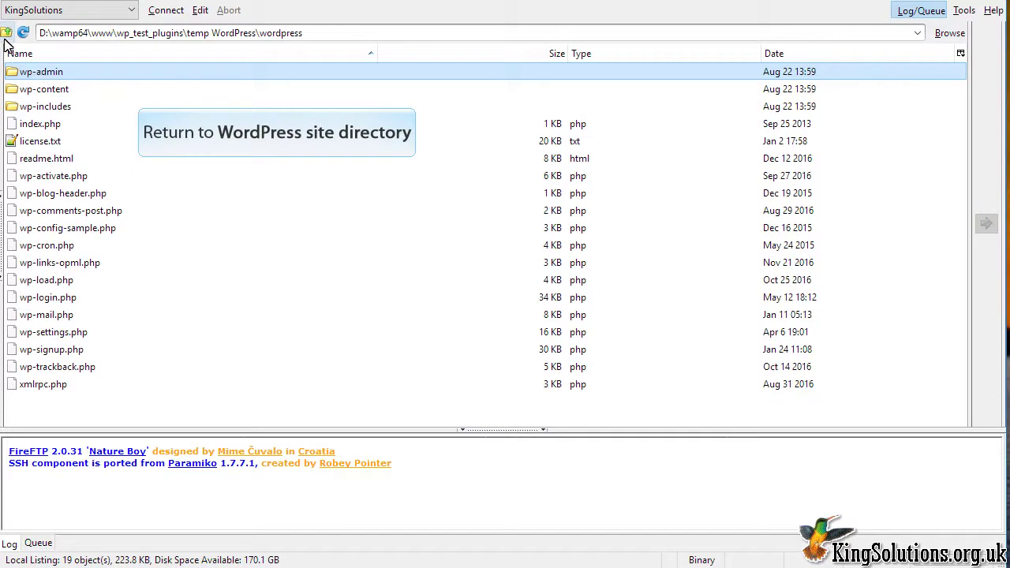
# Return to the wp_test_plugins site directory and rename the wp-admin folder as wp-admin-corrupt
pyautogui.click(6, 36)
pyautogui.click(6, 35)
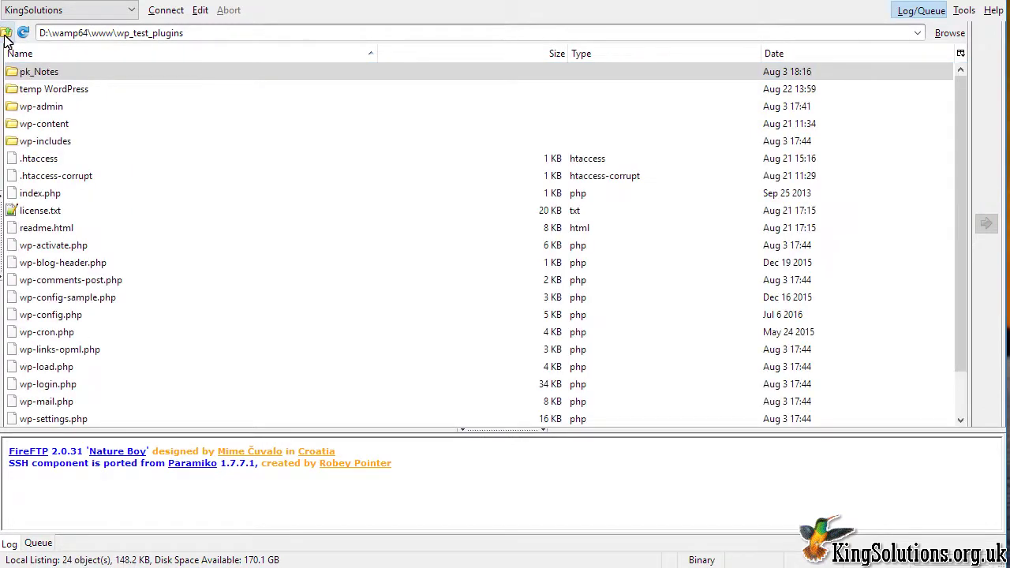
pyautogui.click(102, 105)
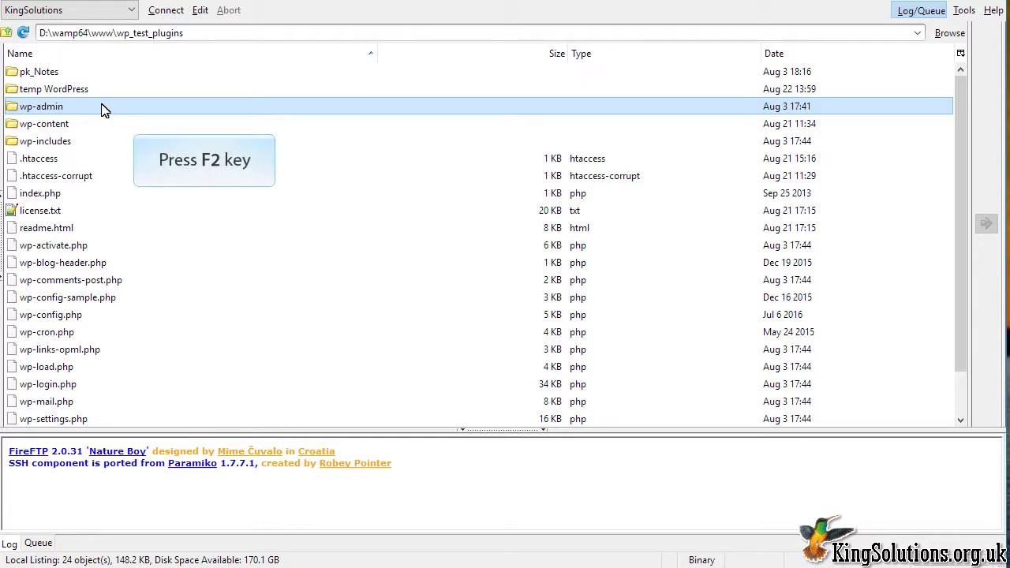
pyautogui.press('F2')
pyautogui.write('-corr')
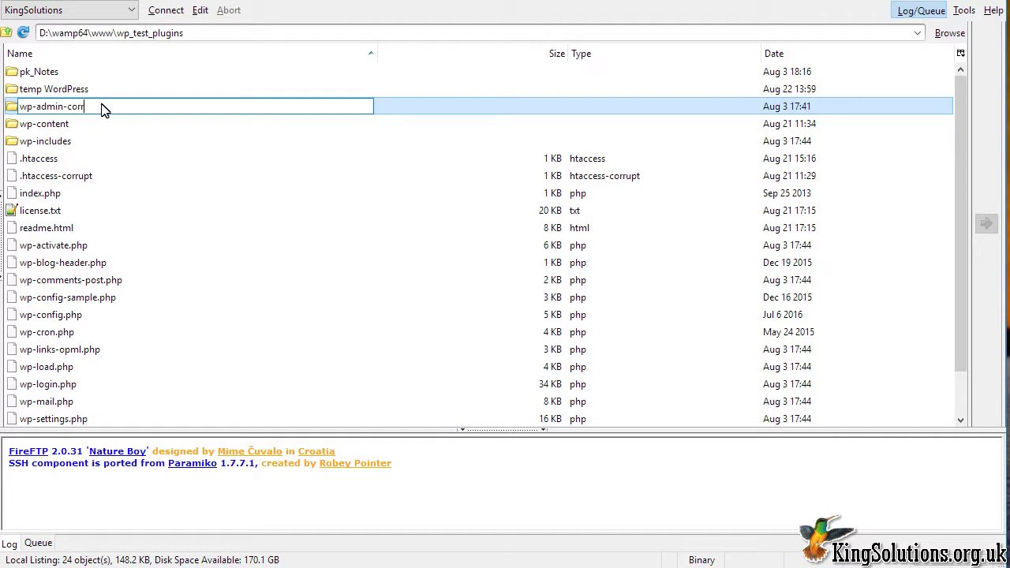
pyautogui.write('upt')
pyautogui.click(112, 126)
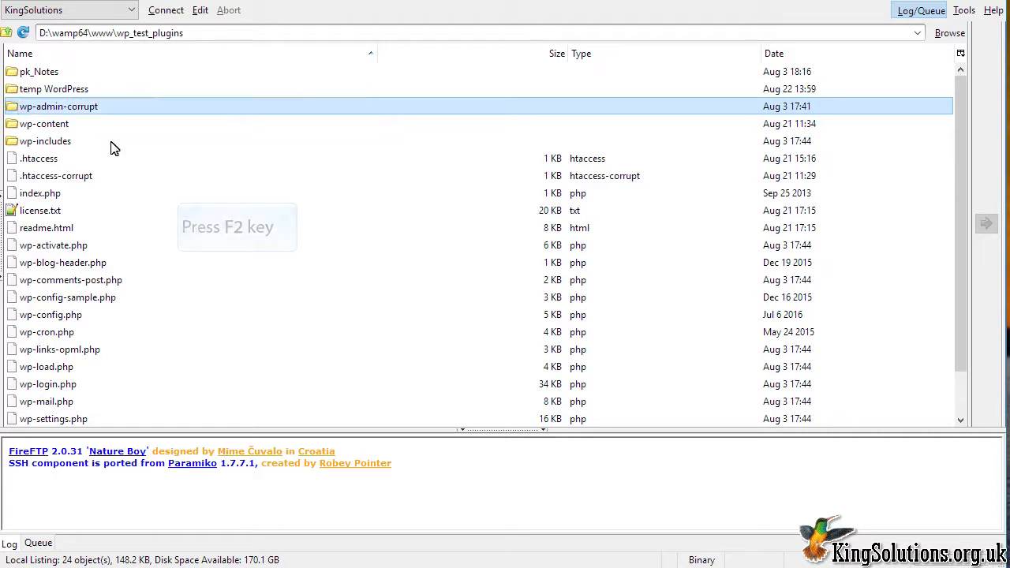
# Rename the wp-includes folder in the site directory as wp-includes-corrupt
pyautogui.click(108, 144)
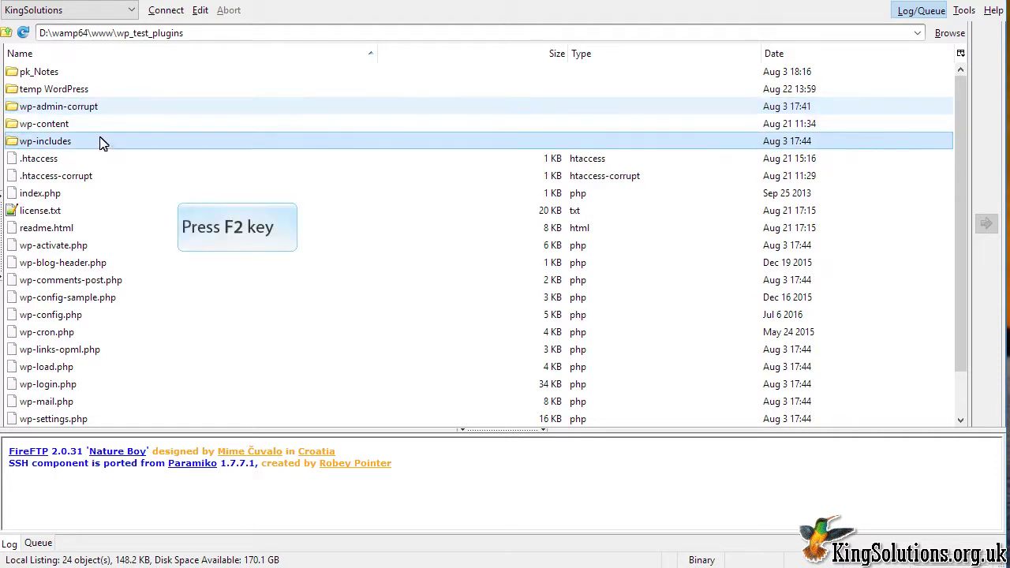
pyautogui.press('F2')
pyautogui.write('-corrupt')
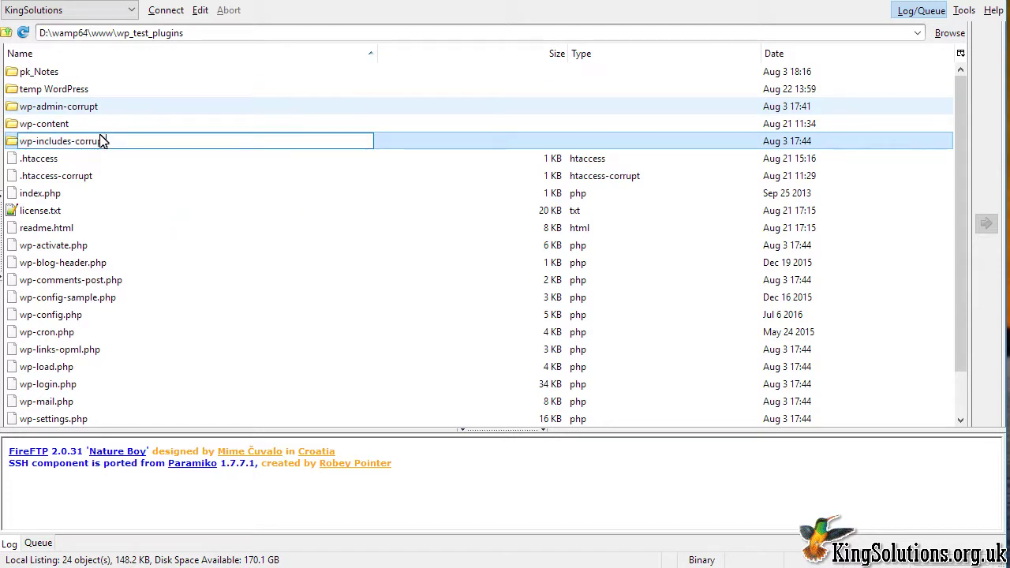
pyautogui.press('Return')
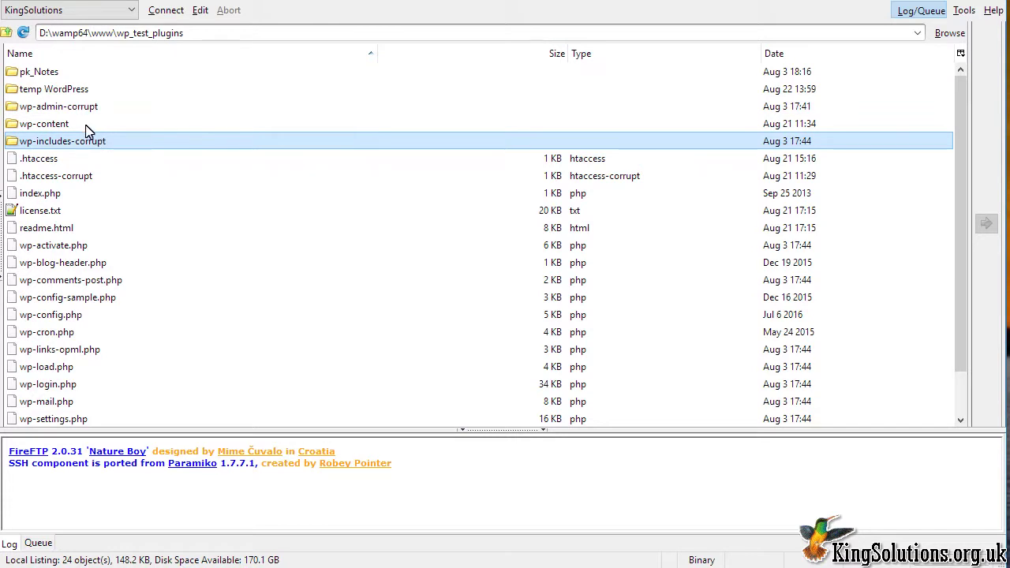
# Copy the wp-admin and wp-includes folders from temp WordPress\wordpress and paste them into the wp_test_plugins directory
pyautogui.rightClick(79, 86)
pyautogui.doubleClick(80, 87)
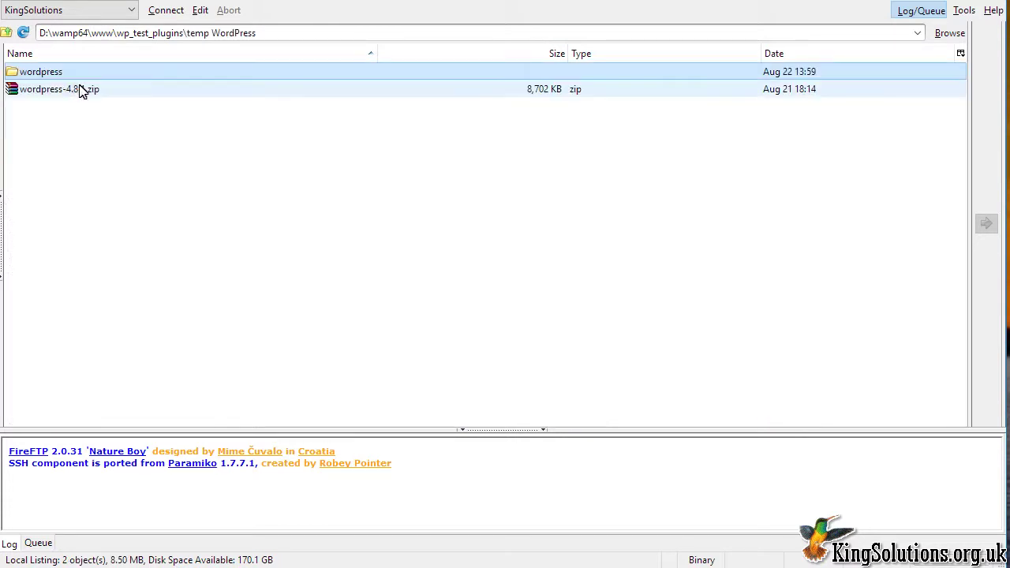
pyautogui.doubleClick(41, 75)
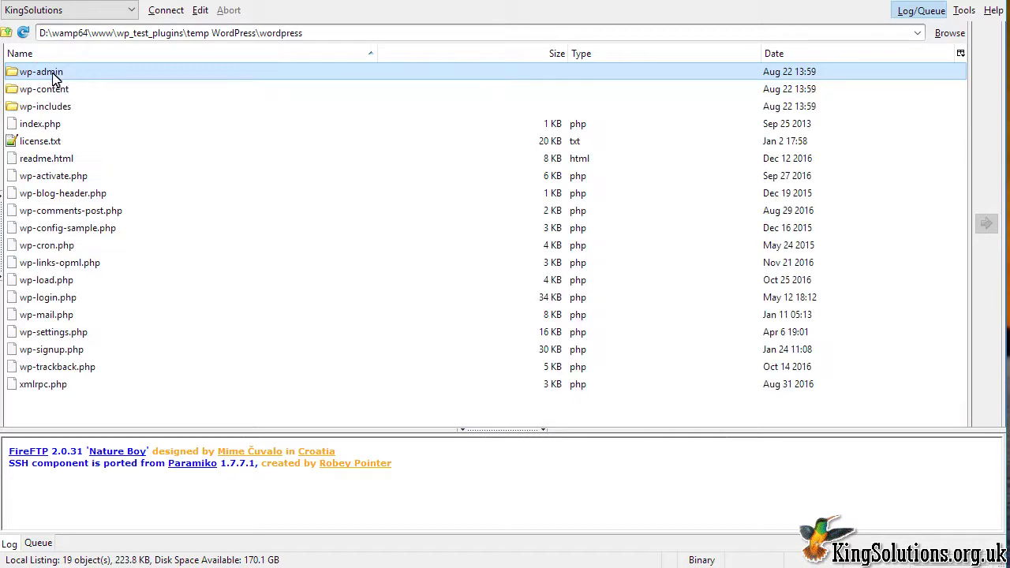
pyautogui.keyDown('ctrl'); pyautogui.click(66, 109); pyautogui.keyUp('ctrl')
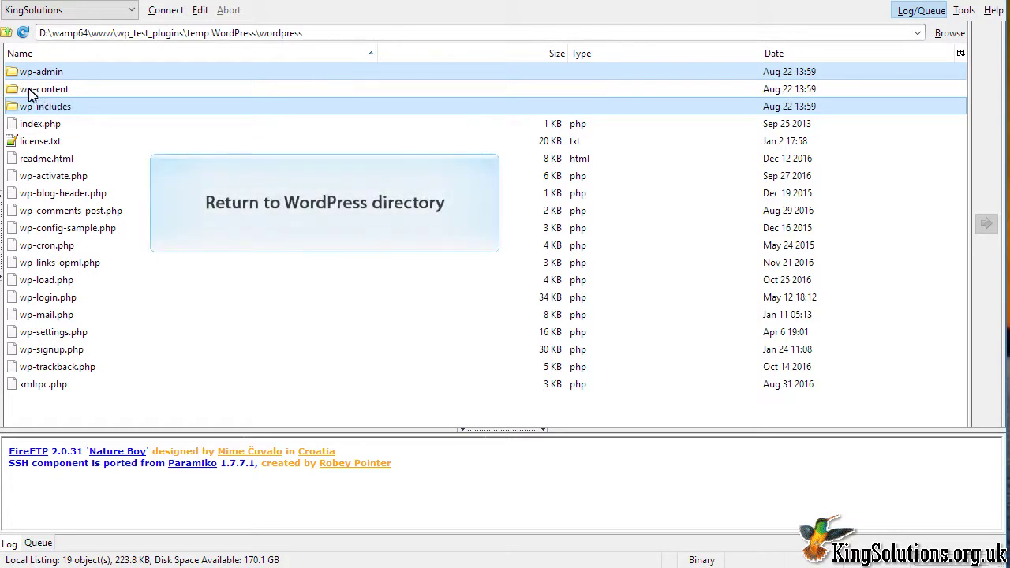
pyautogui.click(10, 32)
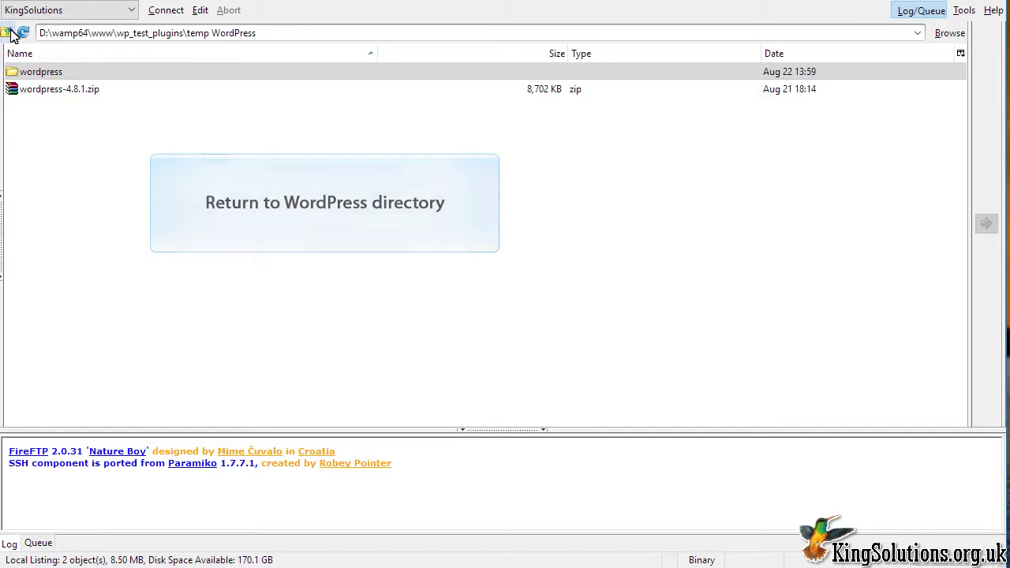
pyautogui.click(9, 33)
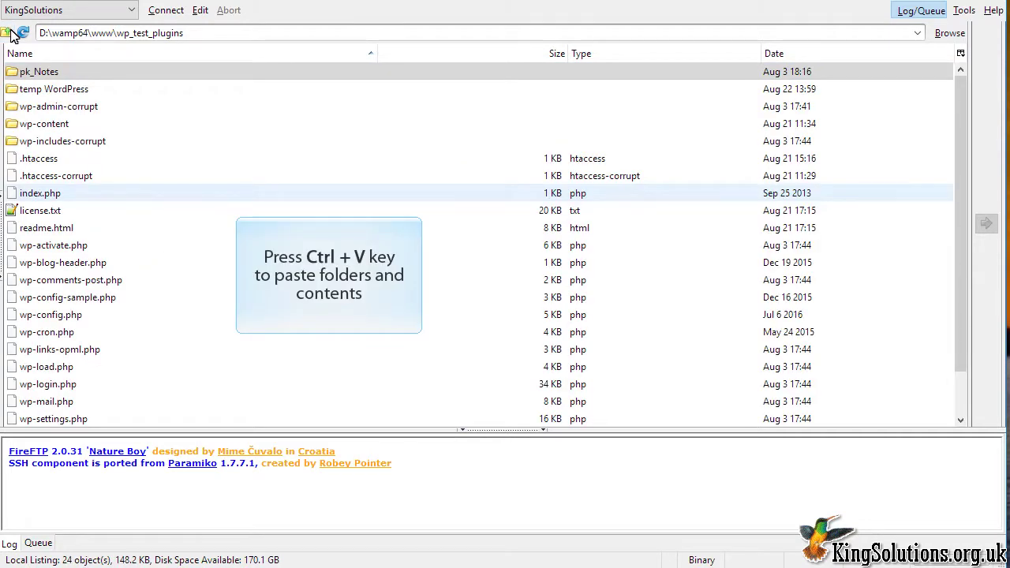
pyautogui.hotkey('ctrl', 'v')
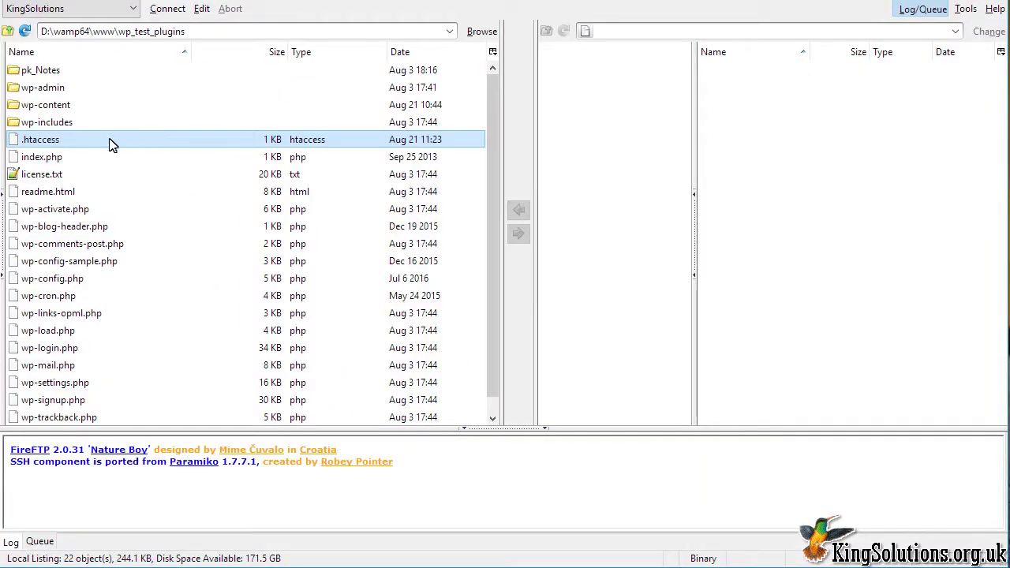
# Make sure Show hidden files is enabled in FireFTP's general options so that the .htaccess file is listed
pyautogui.click(97, 142)
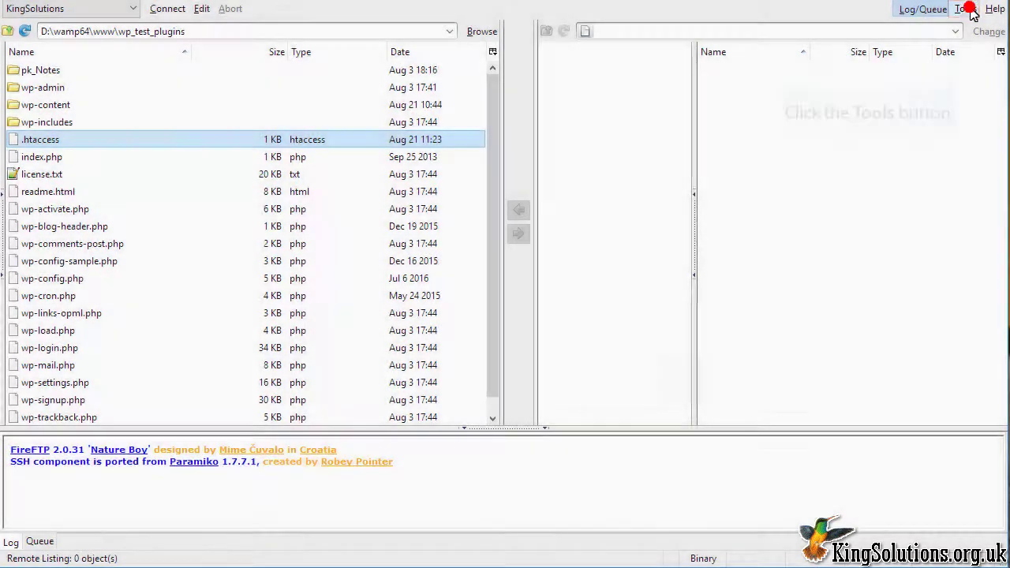
pyautogui.click(965, 8)
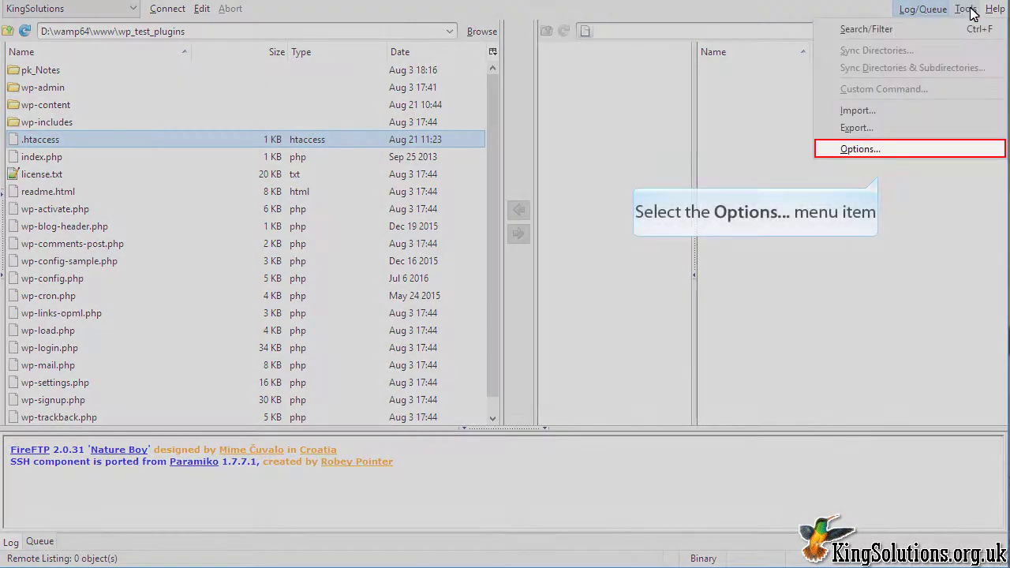
pyautogui.click(879, 148)
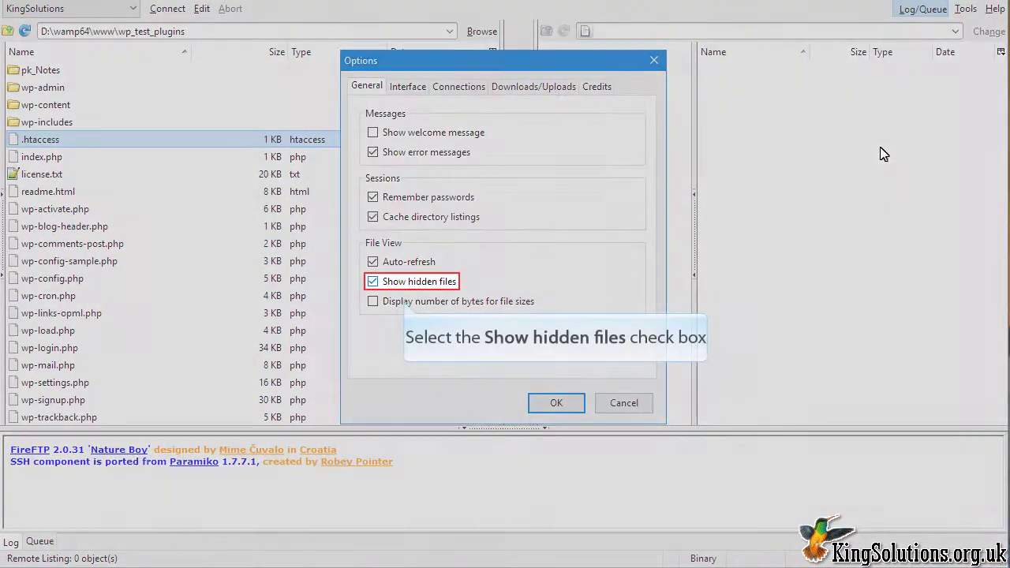
pyautogui.click(402, 286)
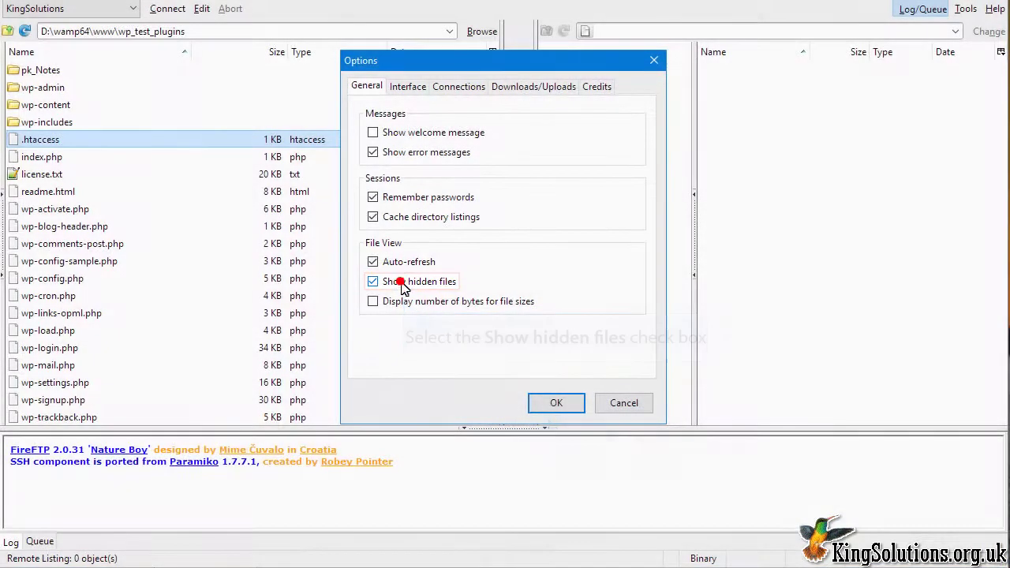
pyautogui.click(550, 404)
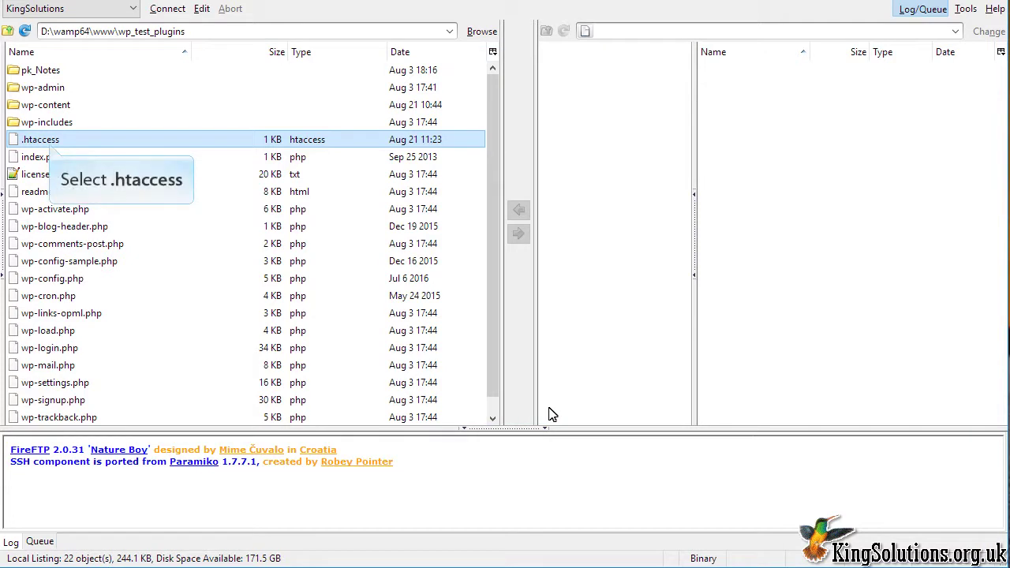
# Open the .htaccess file from the site directory in Notepad++ and select all its text
pyautogui.rightClick(57, 145)
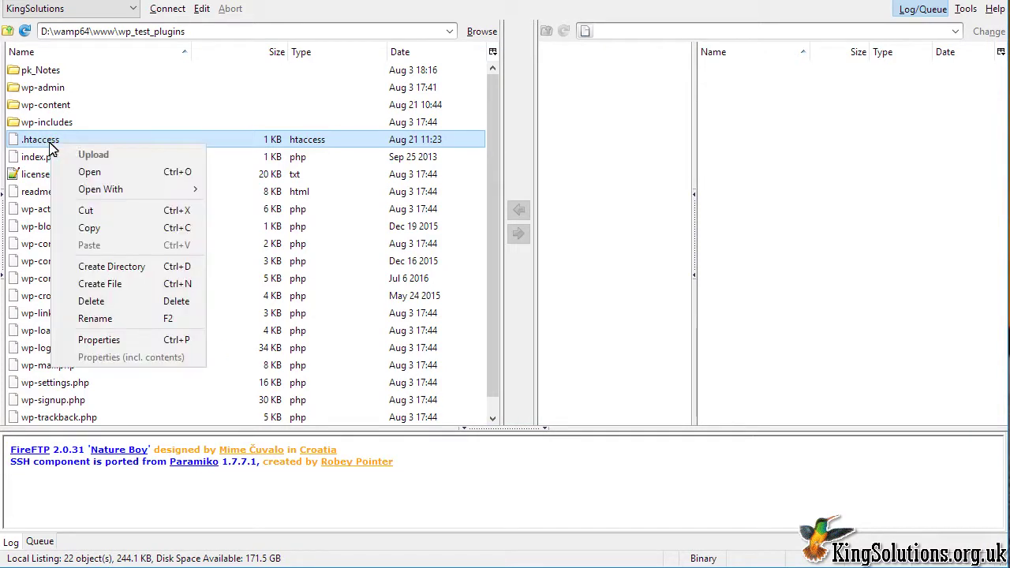
pyautogui.click(115, 193)
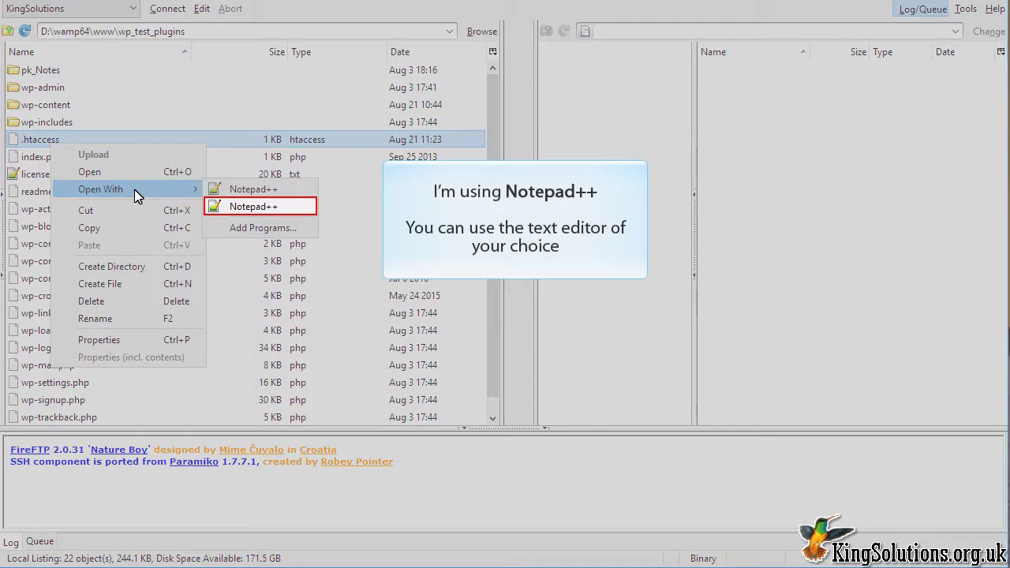
pyautogui.click(224, 206)
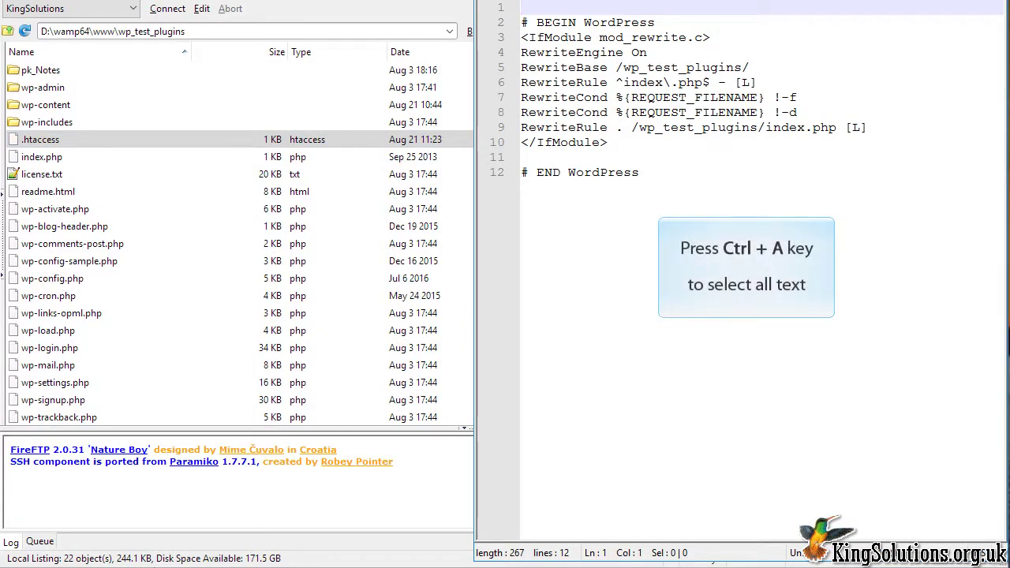
pyautogui.hotkey('ctrl', 'a')
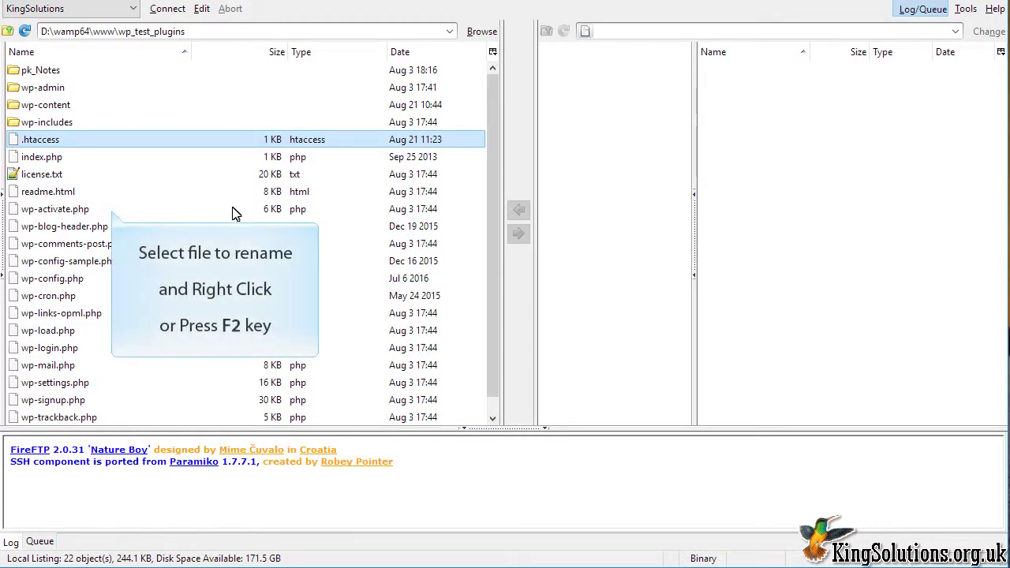
# Rename the .htaccess file in the wp_test_plugins directory as .htaccess-config
pyautogui.rightClick(51, 139)
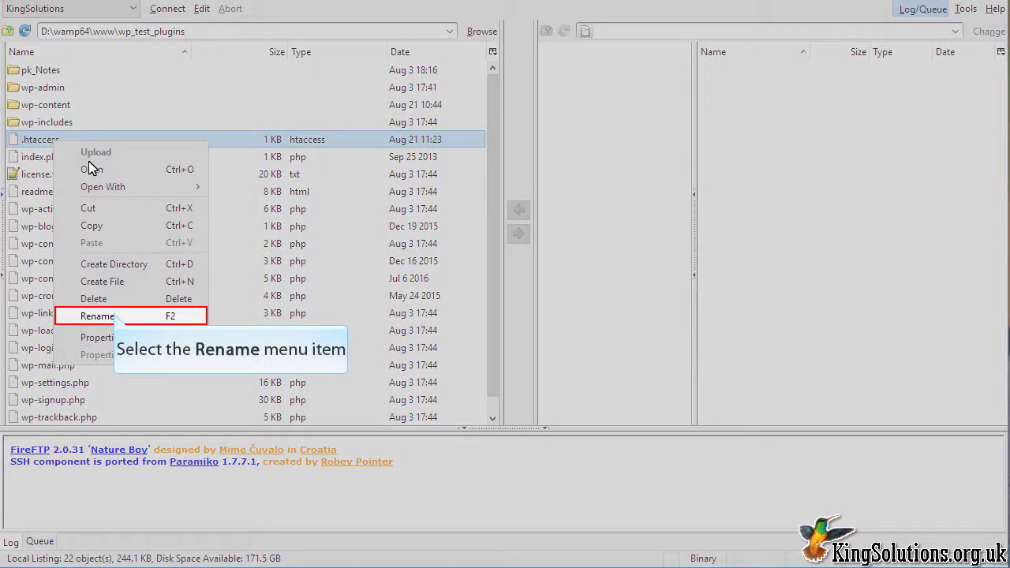
pyautogui.click(97, 316)
pyautogui.write('-config')
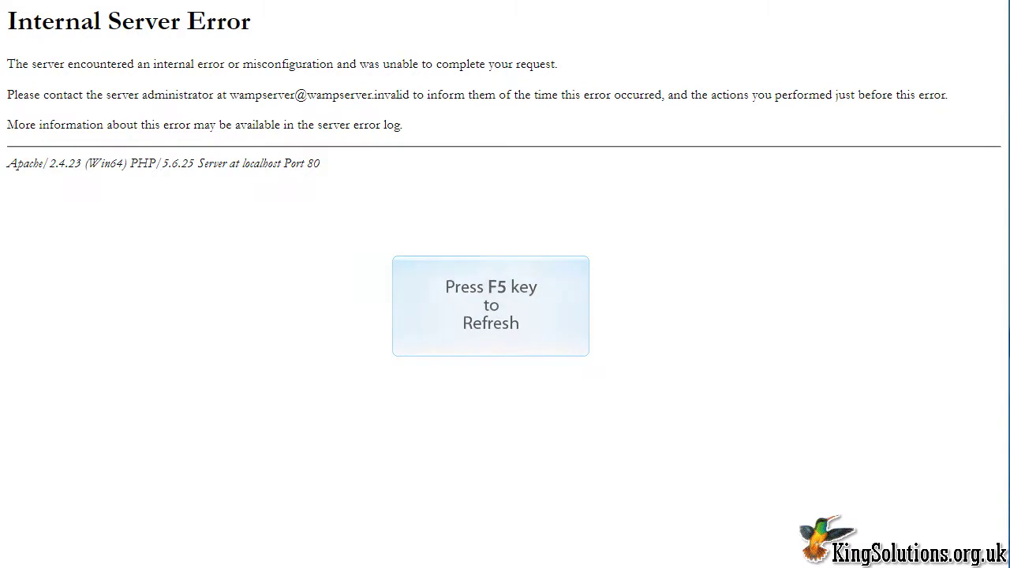
# Reload the site page showing the server error and open the site's WordPress dashboard
pyautogui.press('F5')
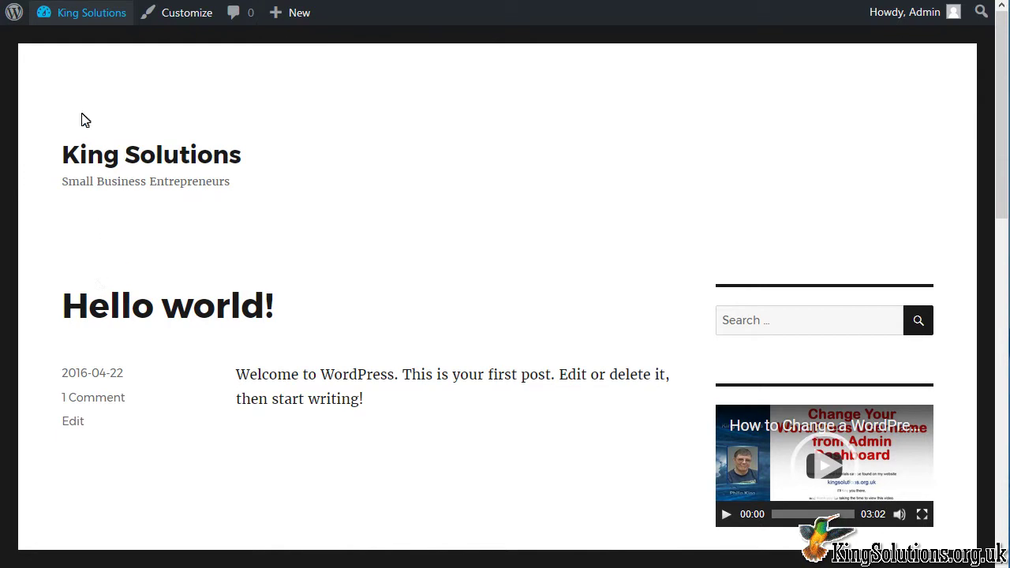
pyautogui.moveTo(82, 22)
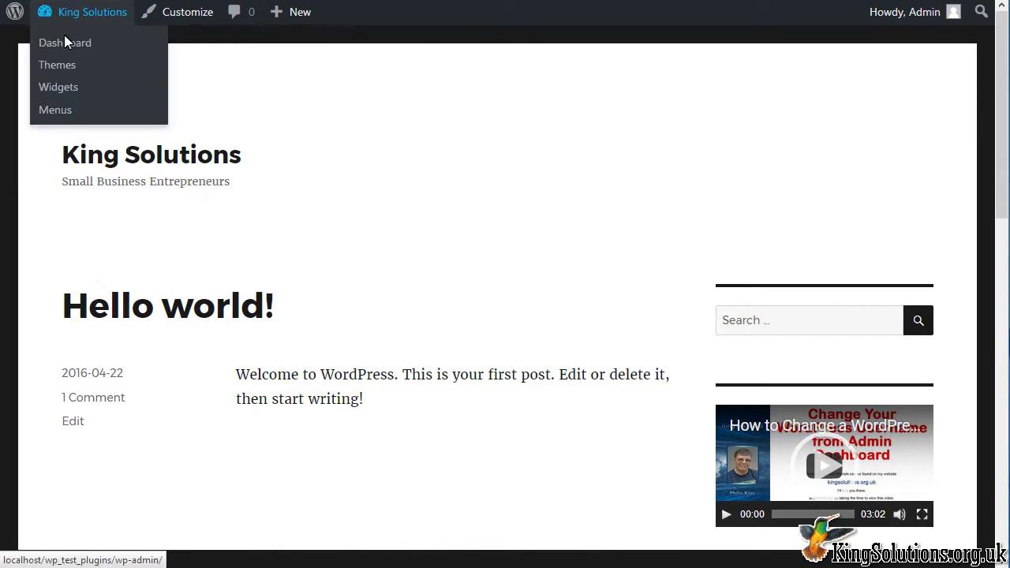
pyautogui.click(63, 42)
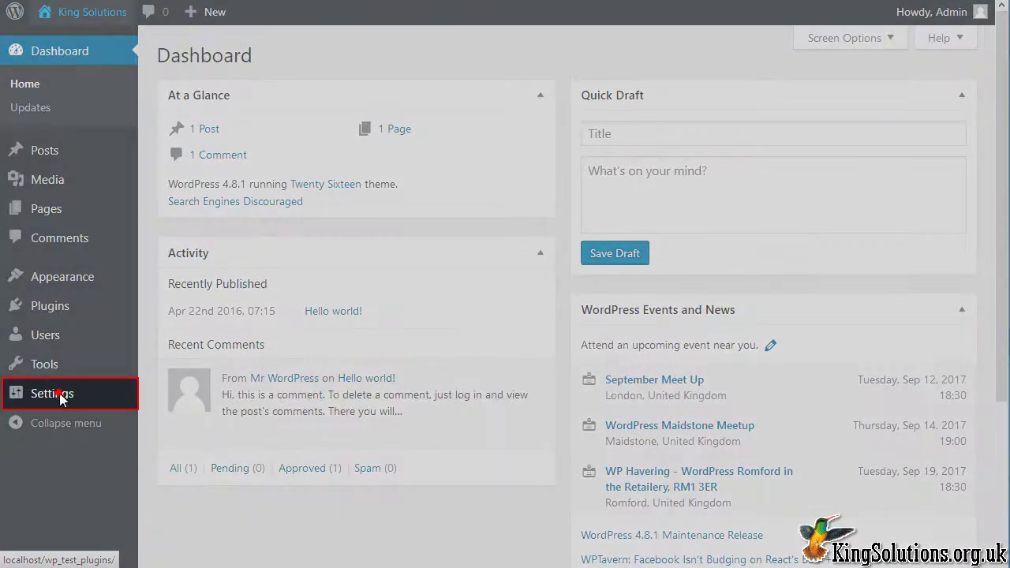
# Re-save the permalink settings with the existing custom structure to generate a fresh .htaccess file
pyautogui.click(61, 392)
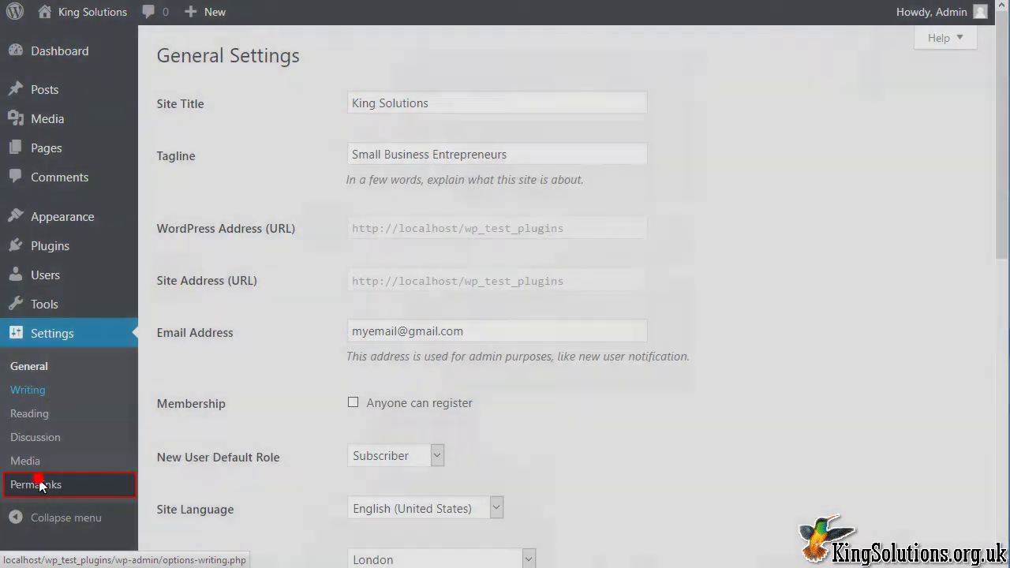
pyautogui.click(36, 484)
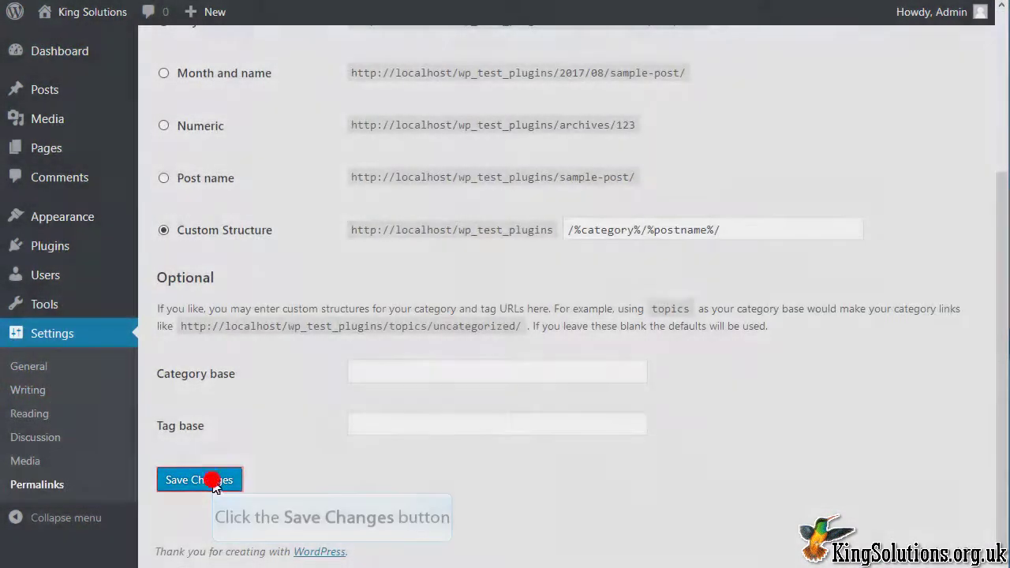
pyautogui.click(225, 479)
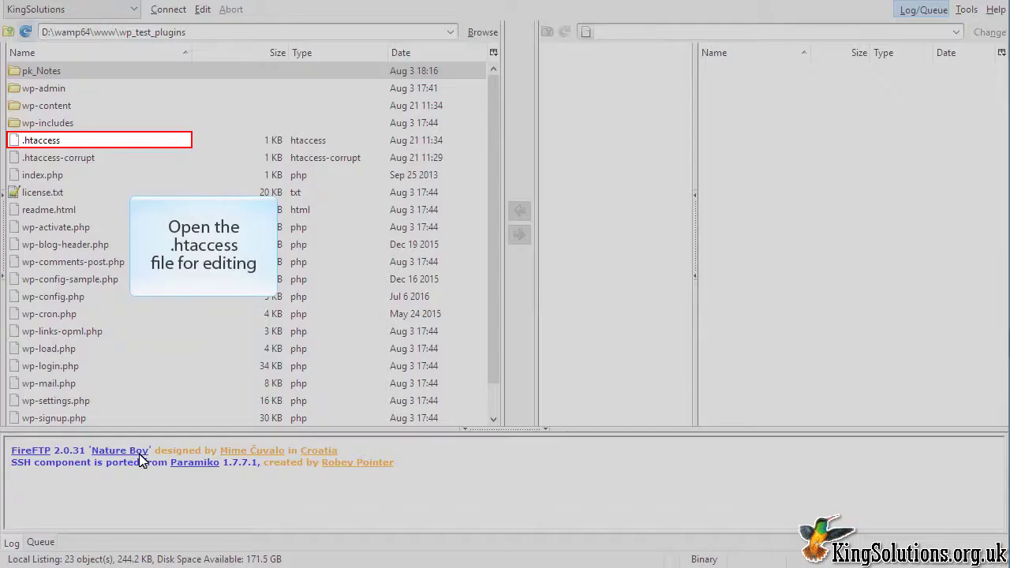
# Open the new .htaccess file from wp_test_plugins in Notepad++ via FireFTP and reload its modified contents
pyautogui.click(57, 139)
pyautogui.rightClick(57, 140)
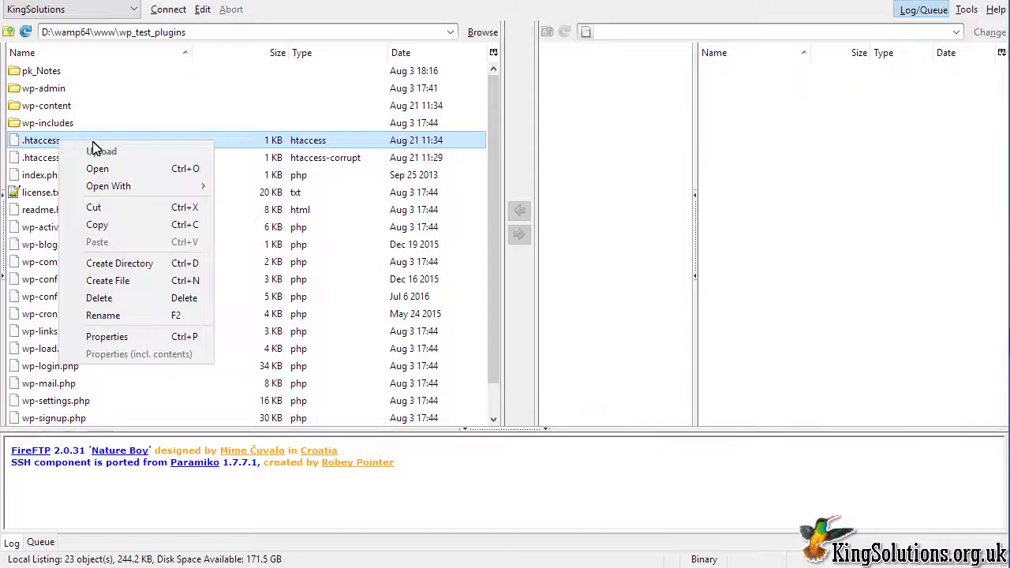
pyautogui.click(134, 189)
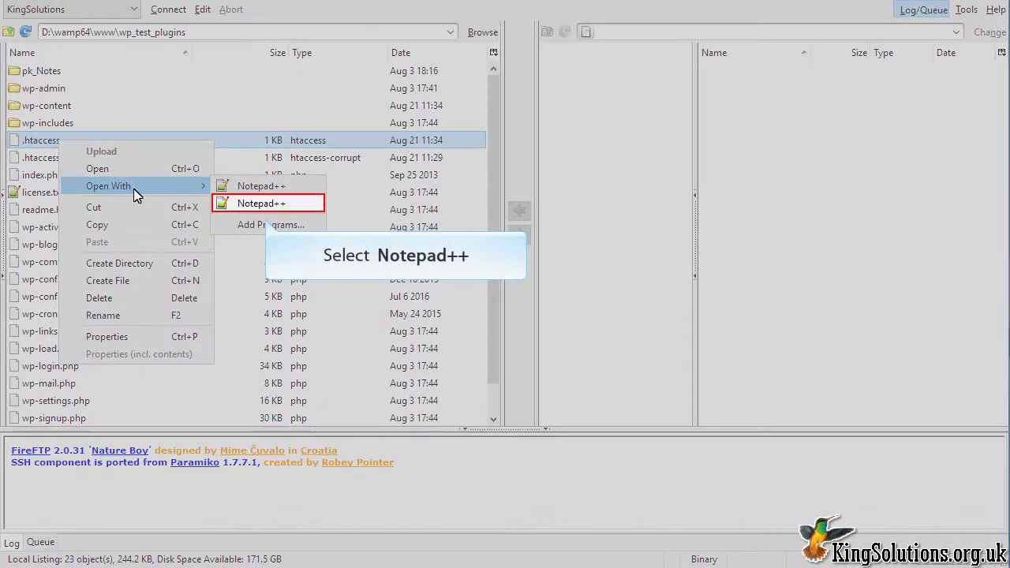
pyautogui.click(260, 203)
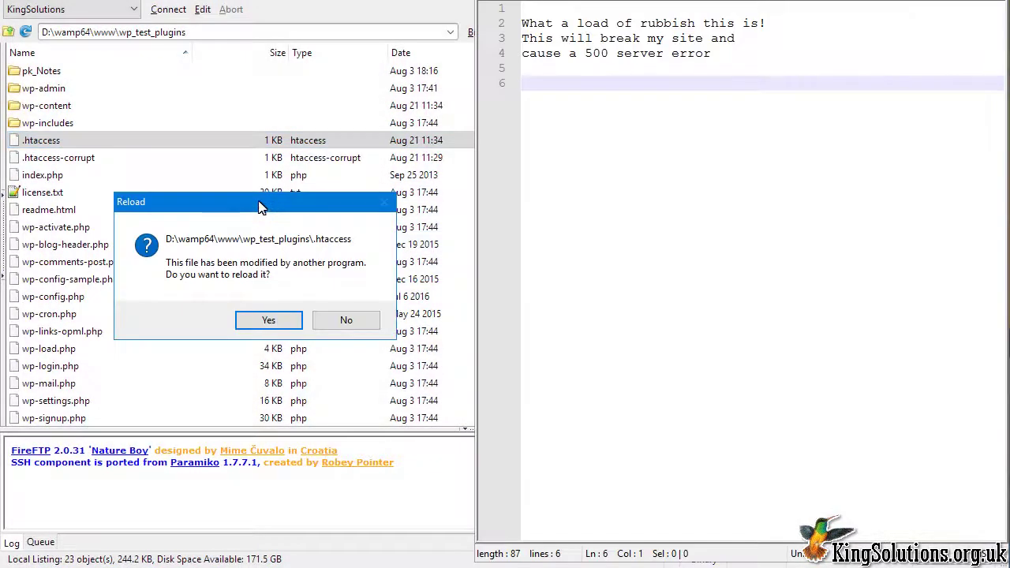
pyautogui.click(273, 318)
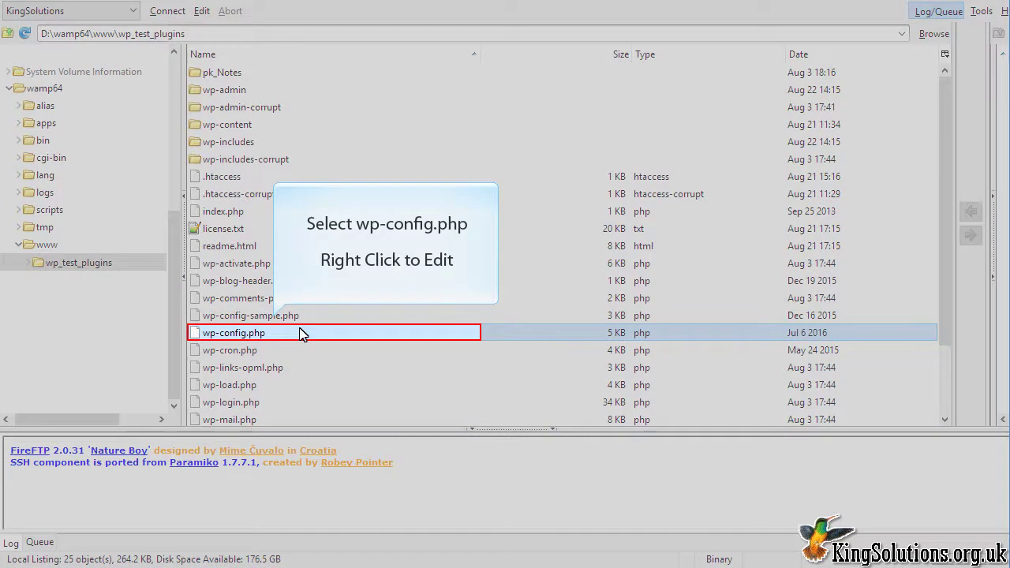
# Open the wp-config.php file from the wp_test_plugins directory in Notepad++
pyautogui.rightClick(300, 334)
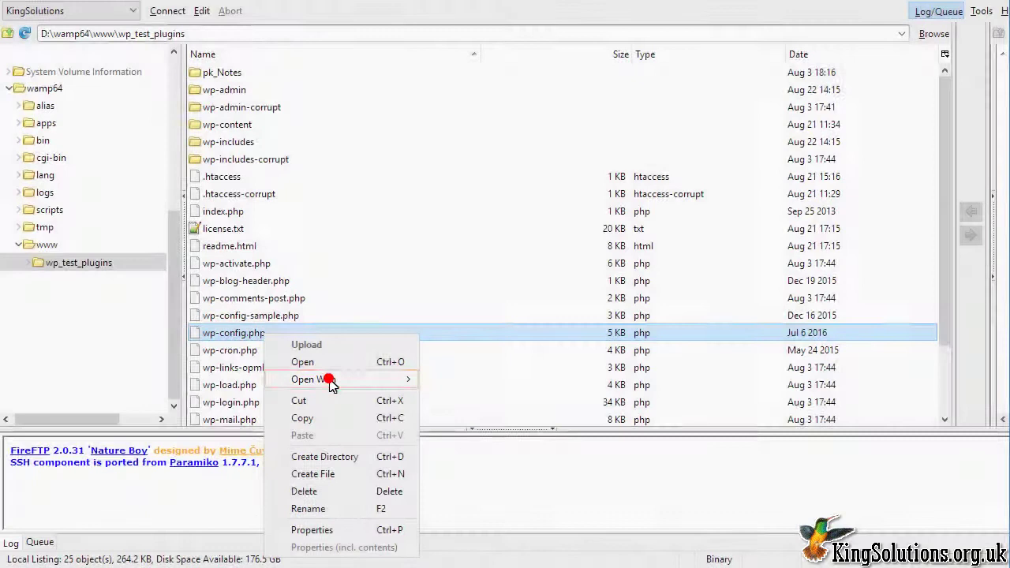
pyautogui.moveTo(332, 380)
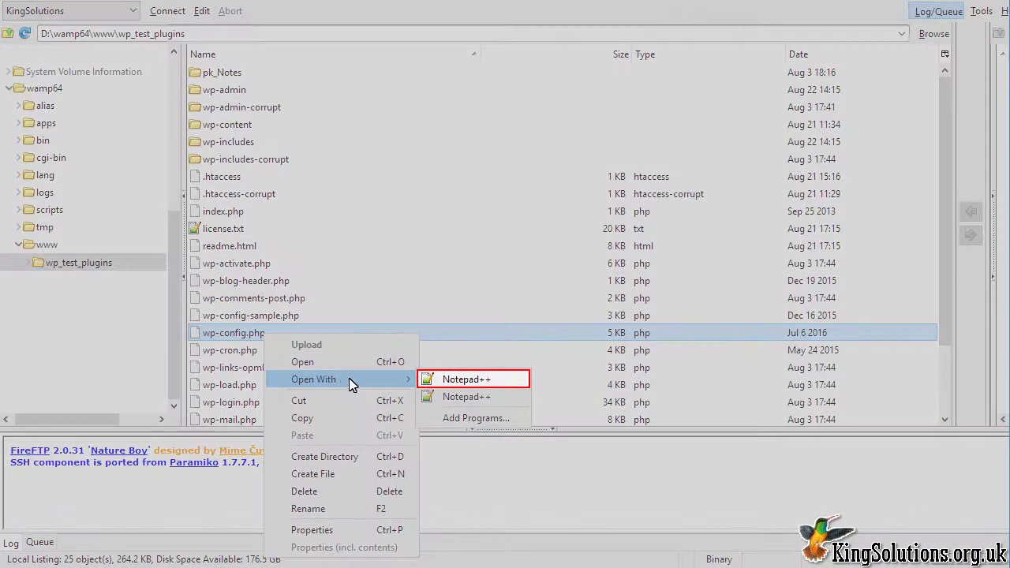
pyautogui.click(446, 380)
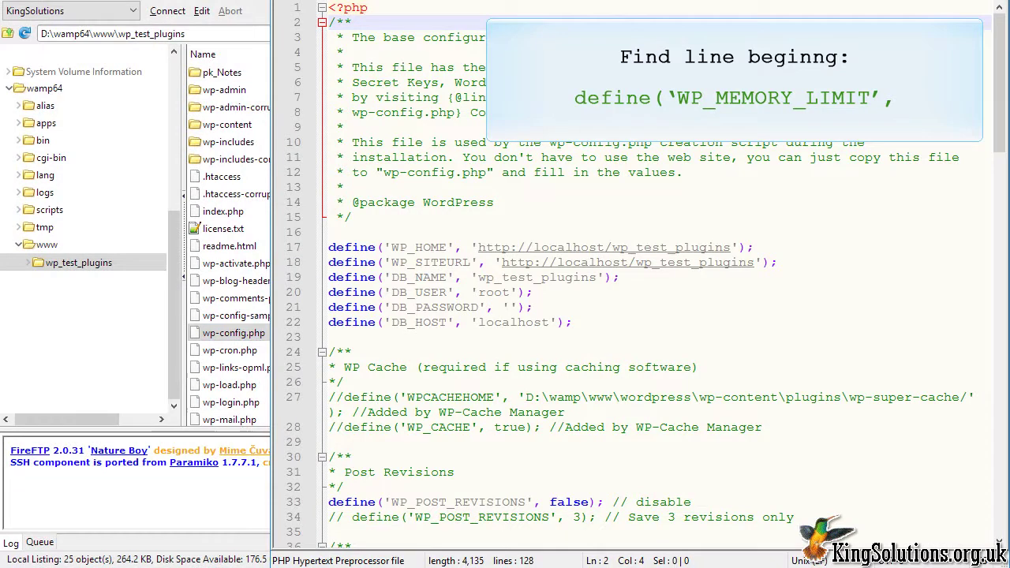
# Add define( 'WP_MEMORY_LIMIT', '128M' ); to wp-config.php just before the "That's all, stop editing! Happy blogging." comment
pyautogui.scroll(-11, 663, 276)
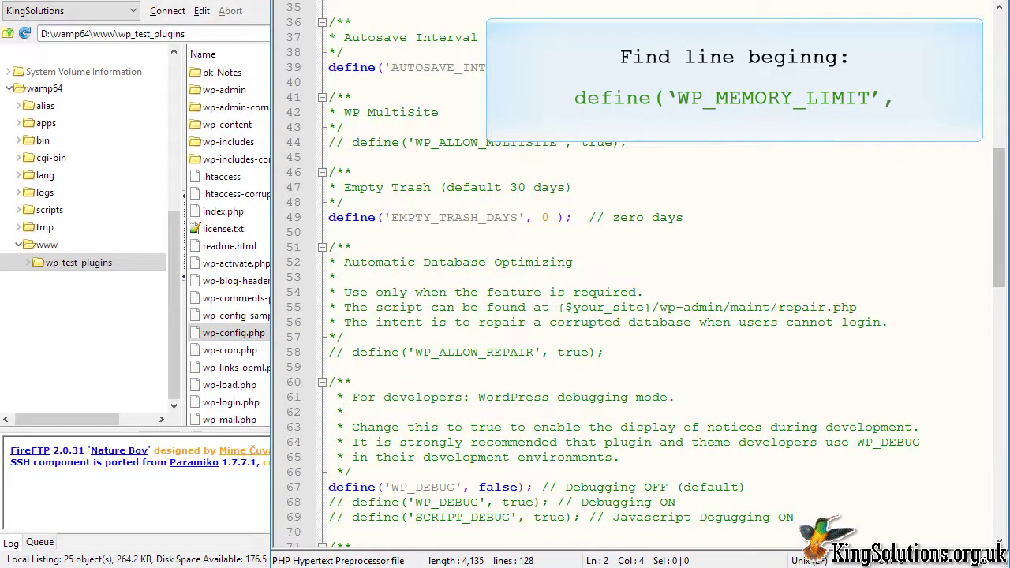
pyautogui.scroll(-11, 663, 276)
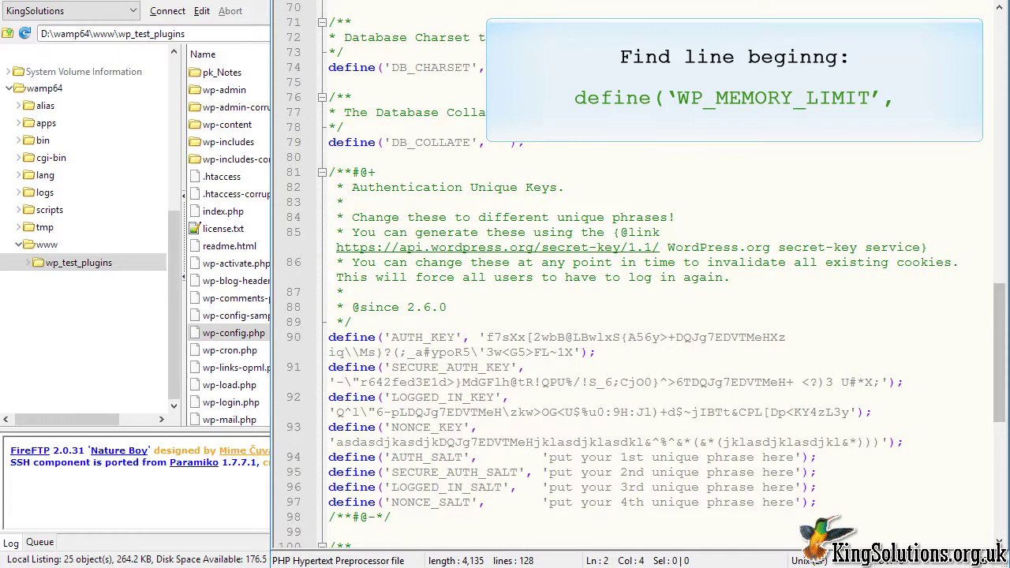
pyautogui.scroll(-8, 663, 277)
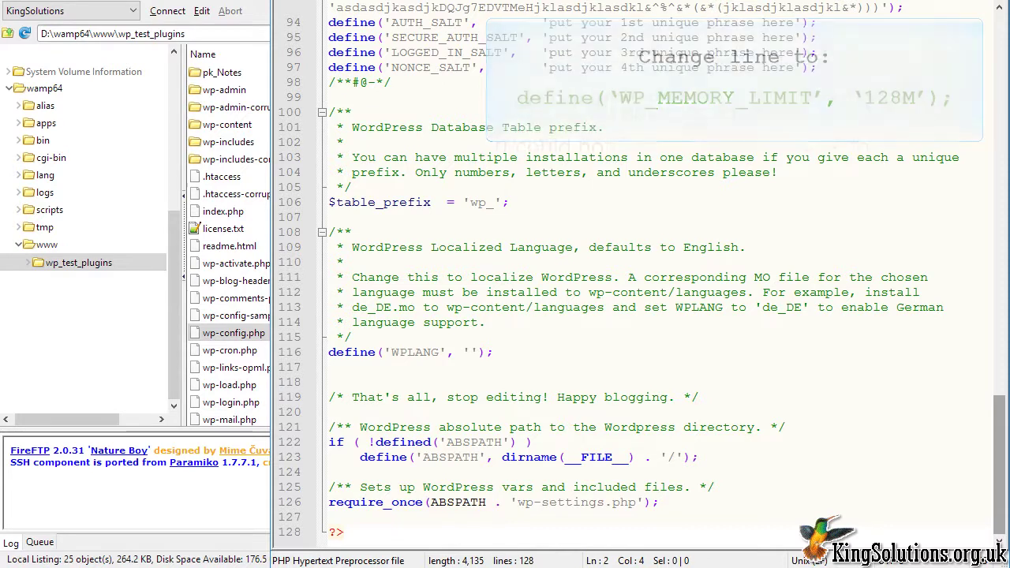
pyautogui.moveTo(698, 396); pyautogui.dragTo(329, 397)
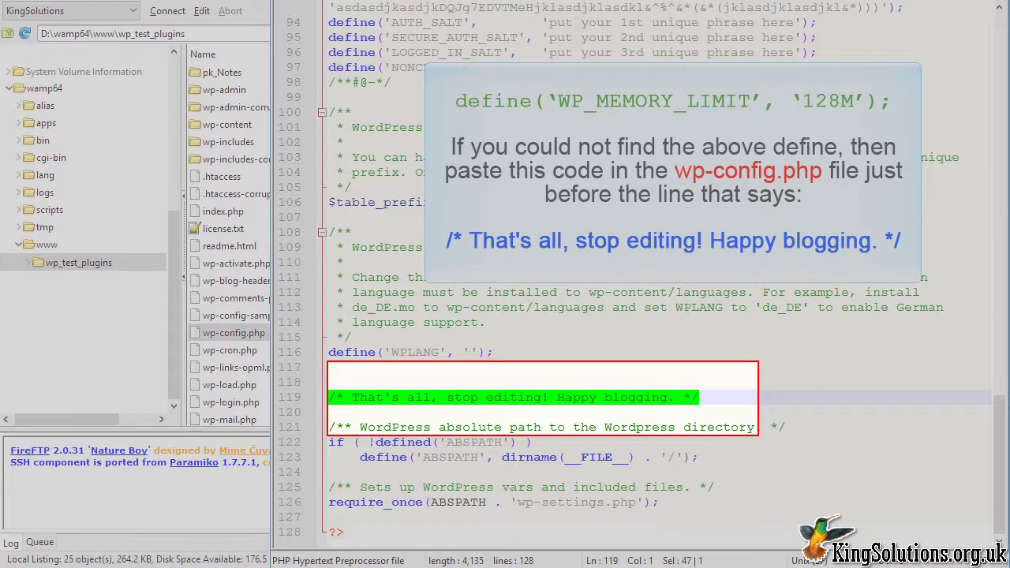
pyautogui.write("define( 'WP_MEMORY_LIMIT', '128M' );")
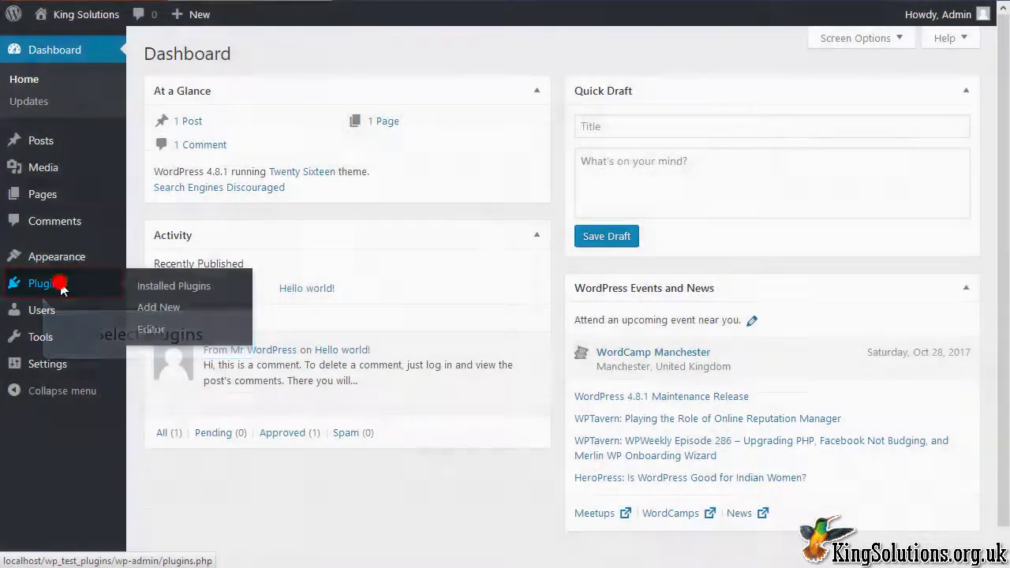
# View the installed plugins in WordPress, and in FireFTP rename the plugins folder inside wp-content as plugins-corrupt
pyautogui.click(63, 284)
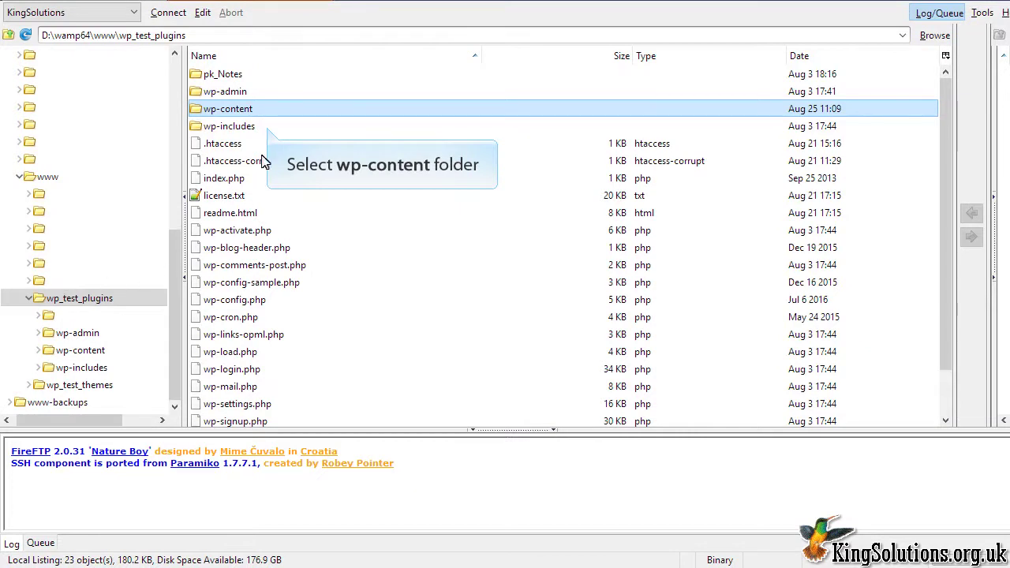
pyautogui.doubleClick(269, 108)
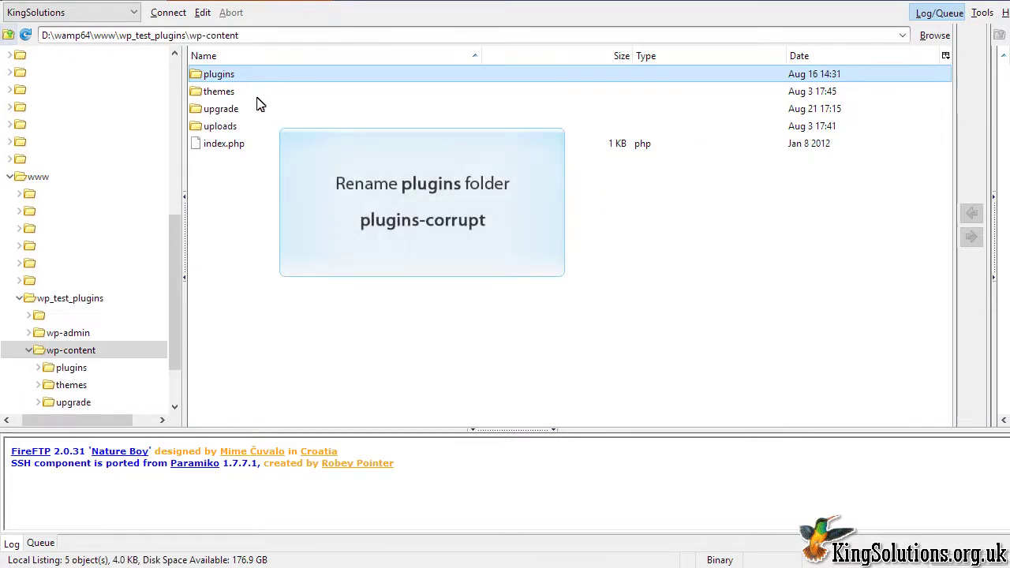
pyautogui.click(253, 73)
pyautogui.rightClick(253, 73)
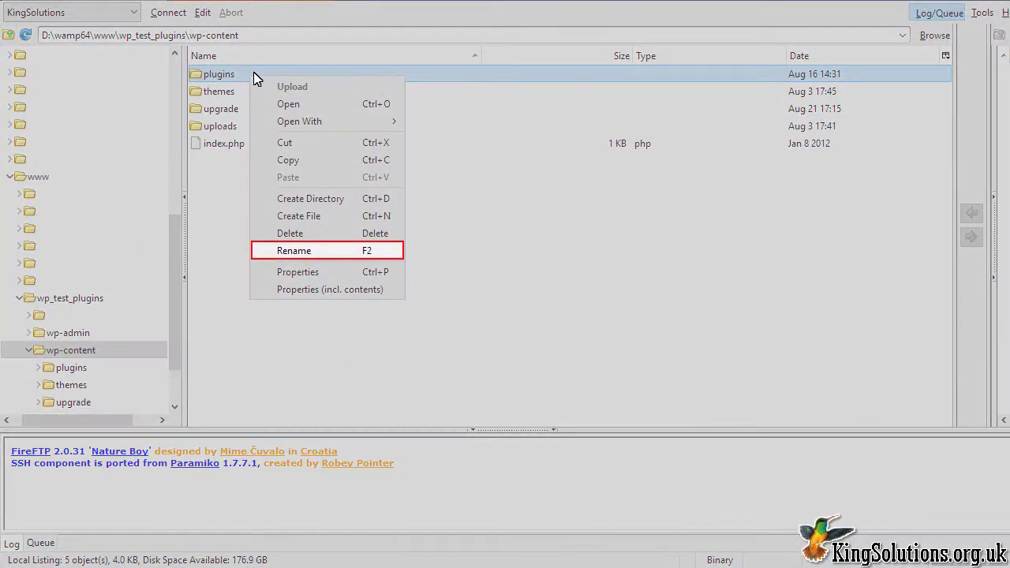
pyautogui.click(334, 251)
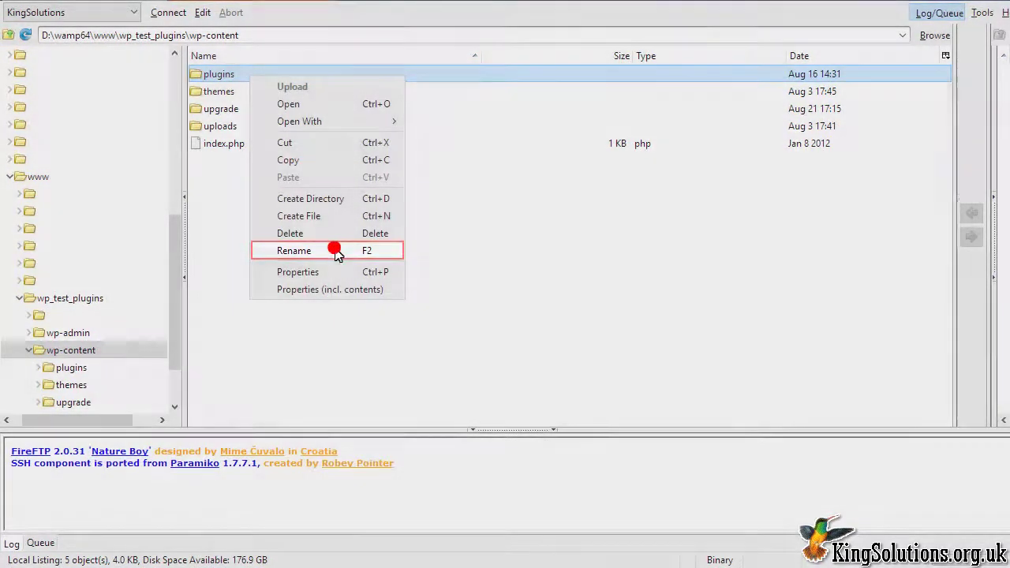
pyautogui.write('-corru')
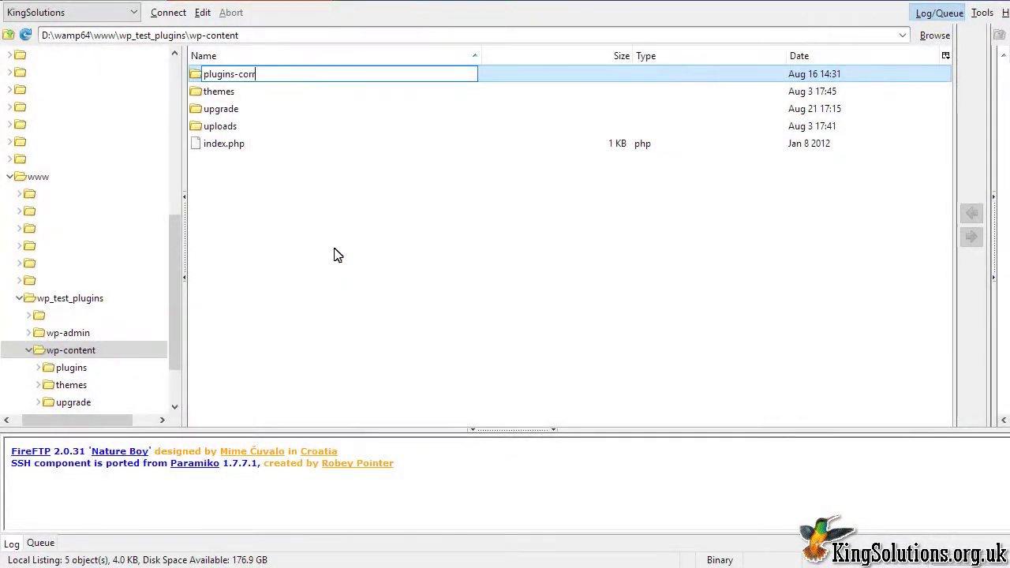
pyautogui.write('pt')
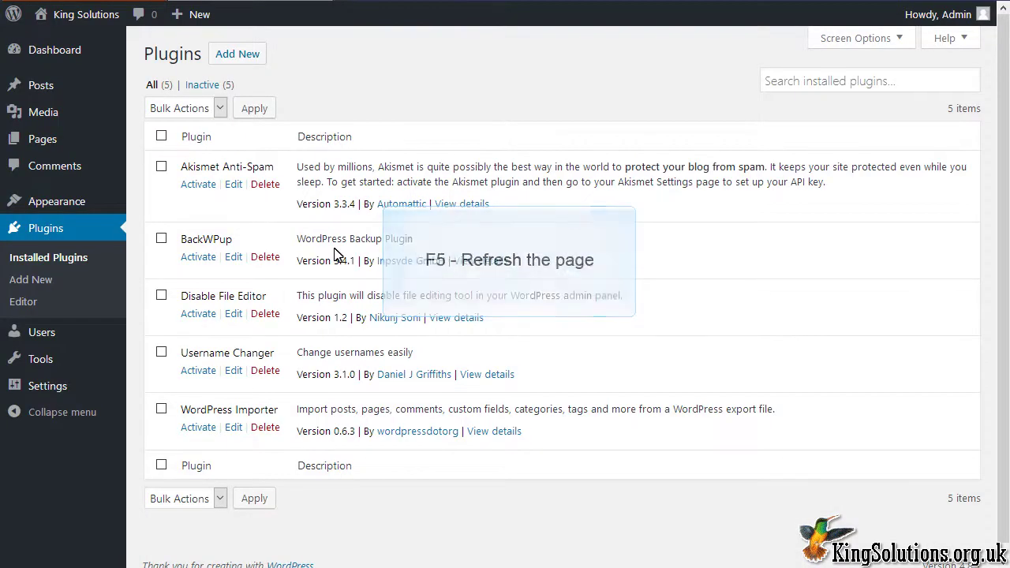
# Reload the WordPress Plugins page and browse to the site to check whether the server error is gone
pyautogui.press('F5')
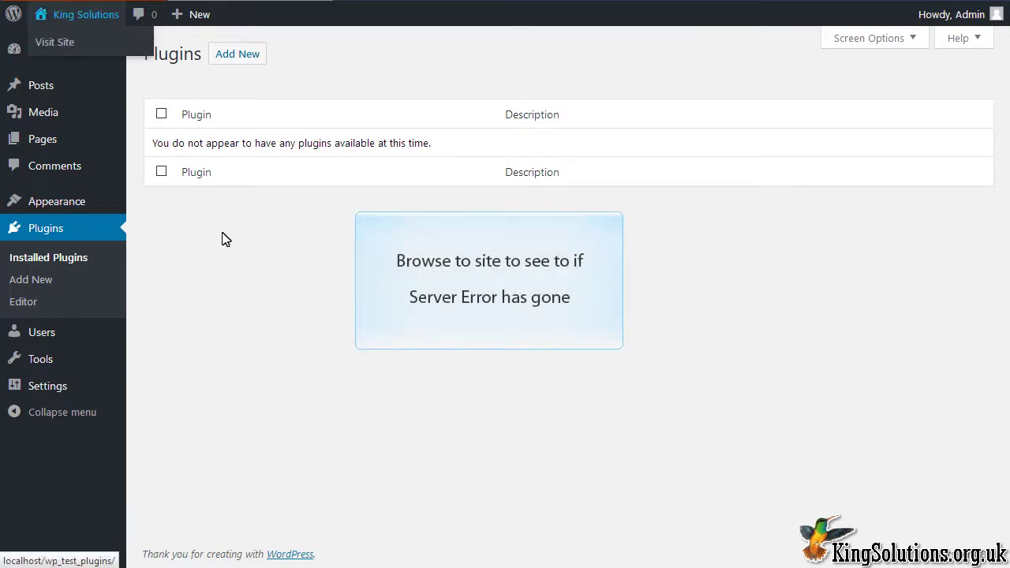
pyautogui.click(85, 16)
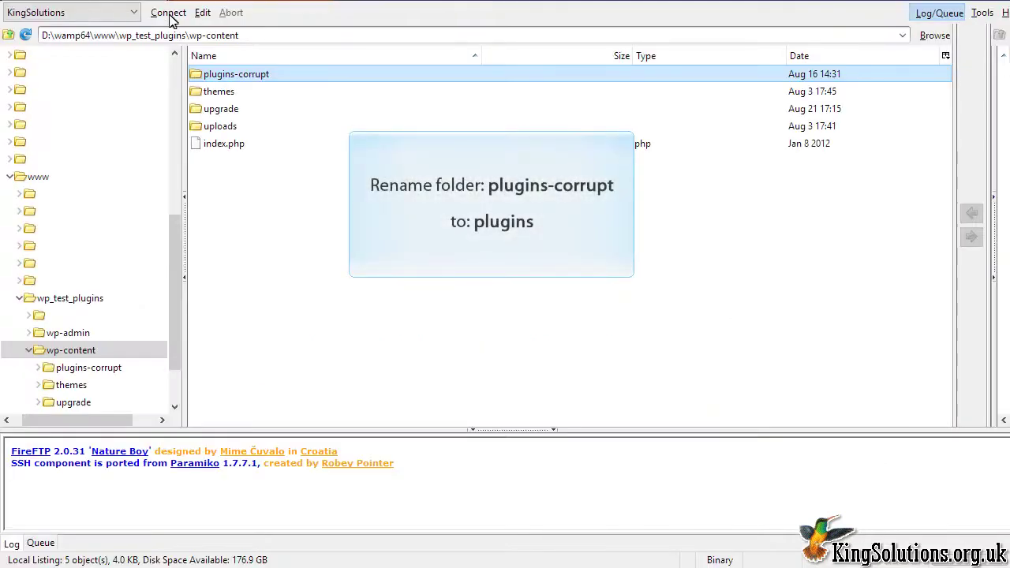
# Rename the plugins-corrupt folder in wp-content back to plugins in FireFTP, and open the Plugins page in WordPress
pyautogui.rightClick(262, 76)
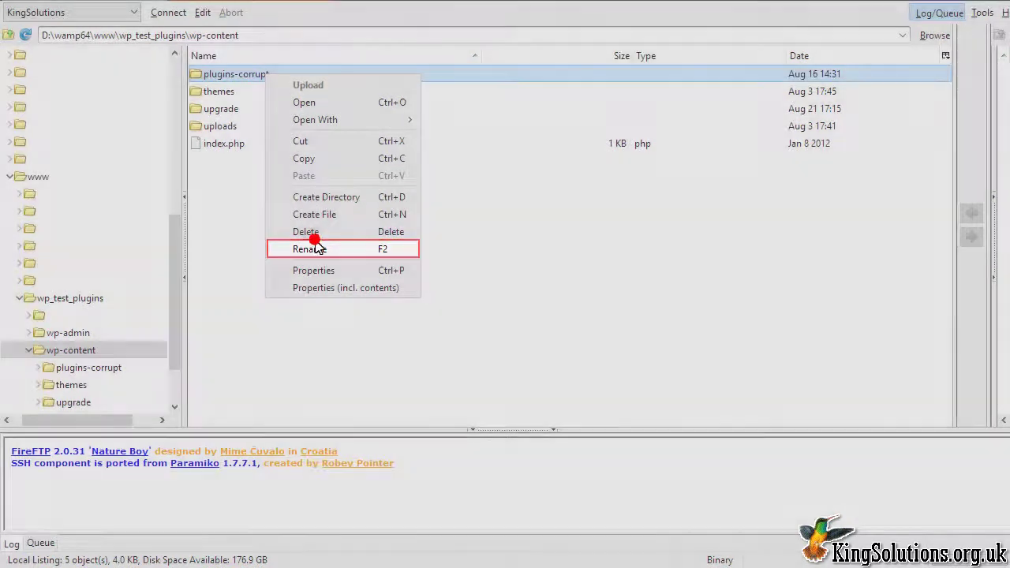
pyautogui.click(316, 247)
pyautogui.press('BackSpace')
pyautogui.press('BackSpace')
pyautogui.press('BackSpace')
pyautogui.press('BackSpace')
pyautogui.press('BackSpace')
pyautogui.press('BackSpace')
pyautogui.press('BackSpace')
pyautogui.press('BackSpace')
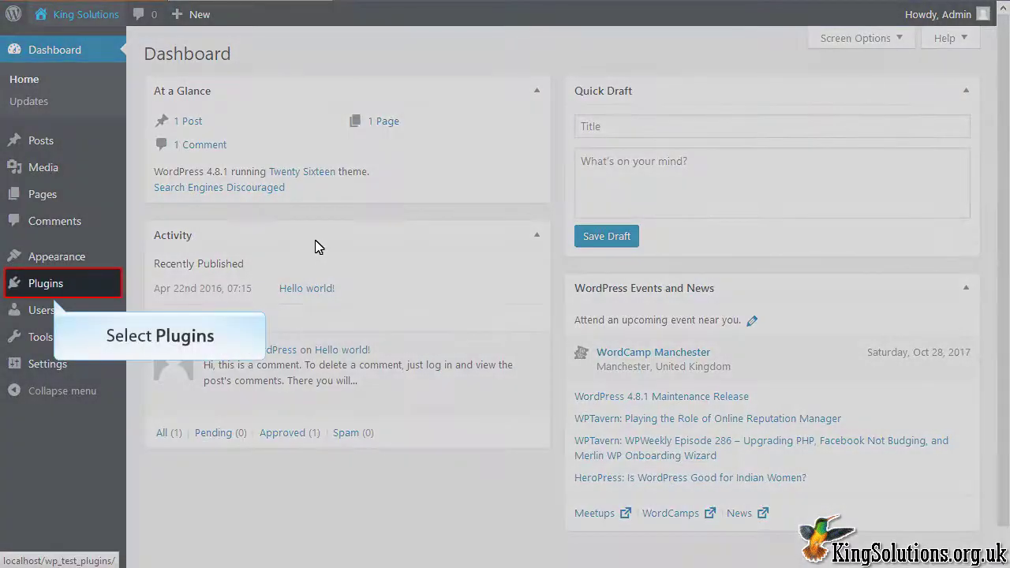
pyautogui.click(53, 285)
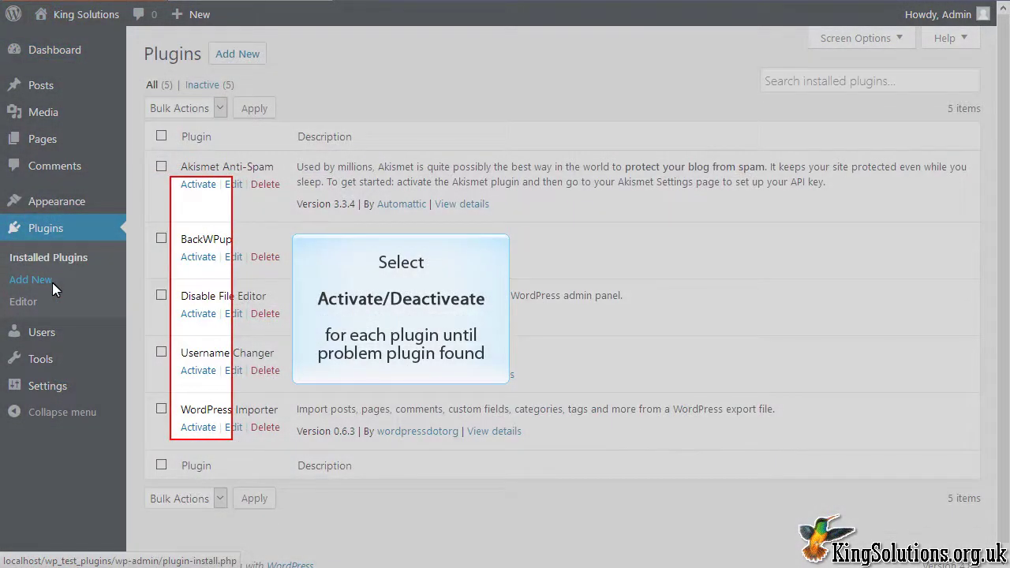